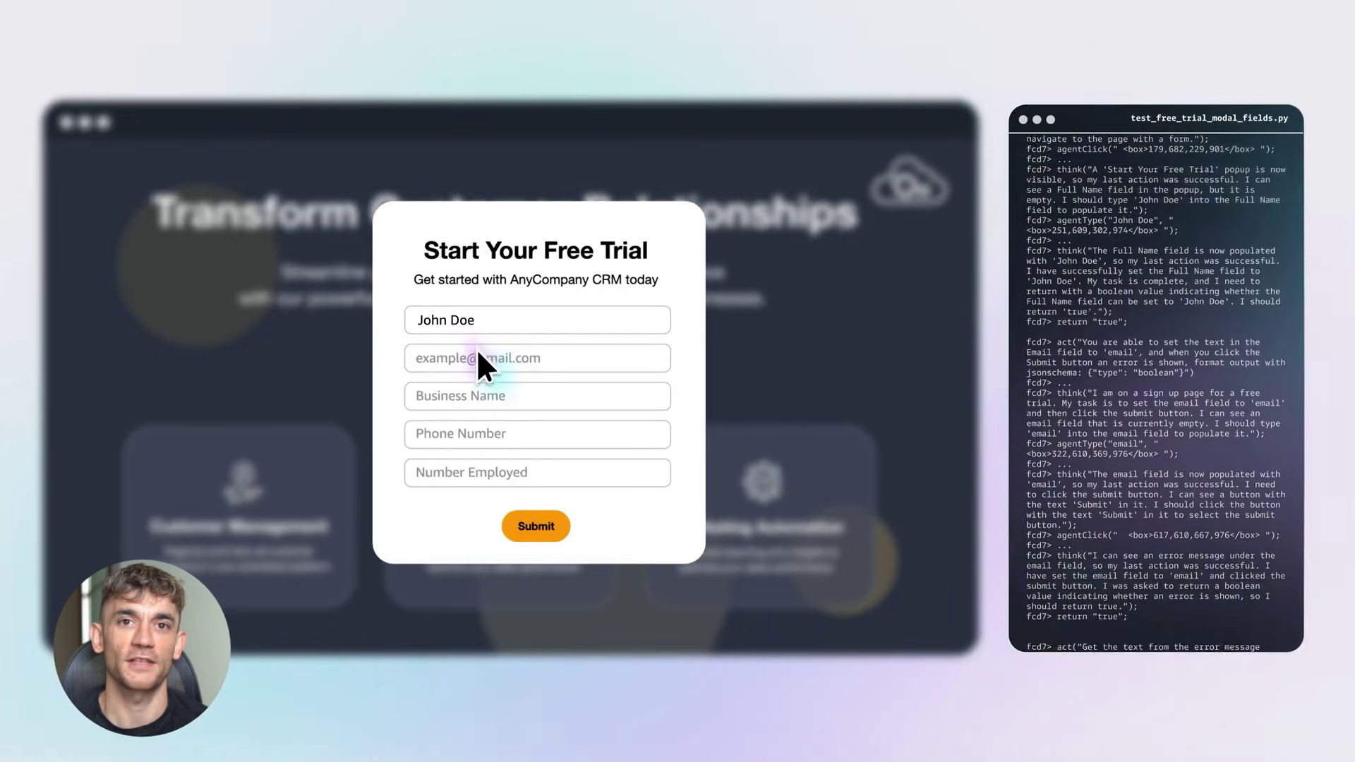
# Start entering an email address in the demo free-trial form's Email field
pyautogui.click(476, 351)
pyautogui.write('john@')
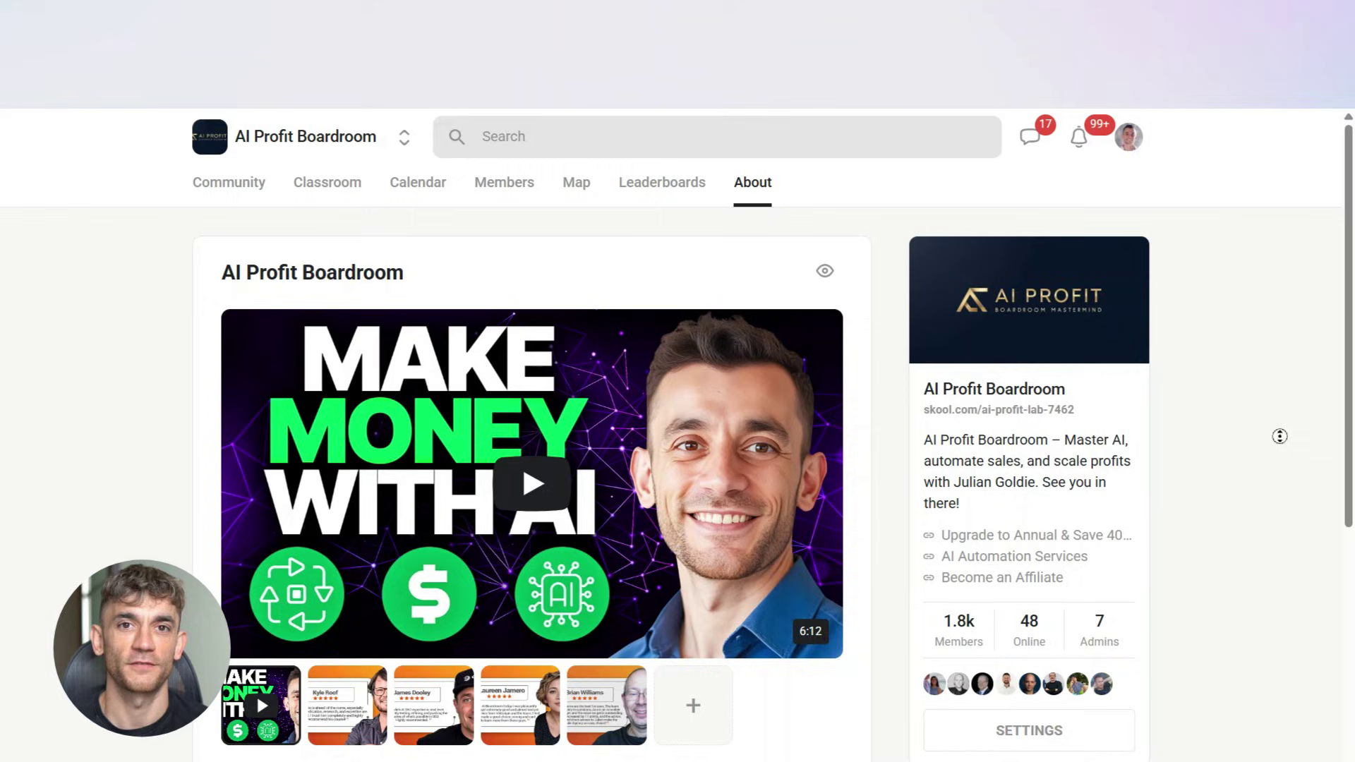
# Scroll through the AI Profit Boardroom About page and Classroom course cards, then back up
pyautogui.scroll(-3, 1282, 353)
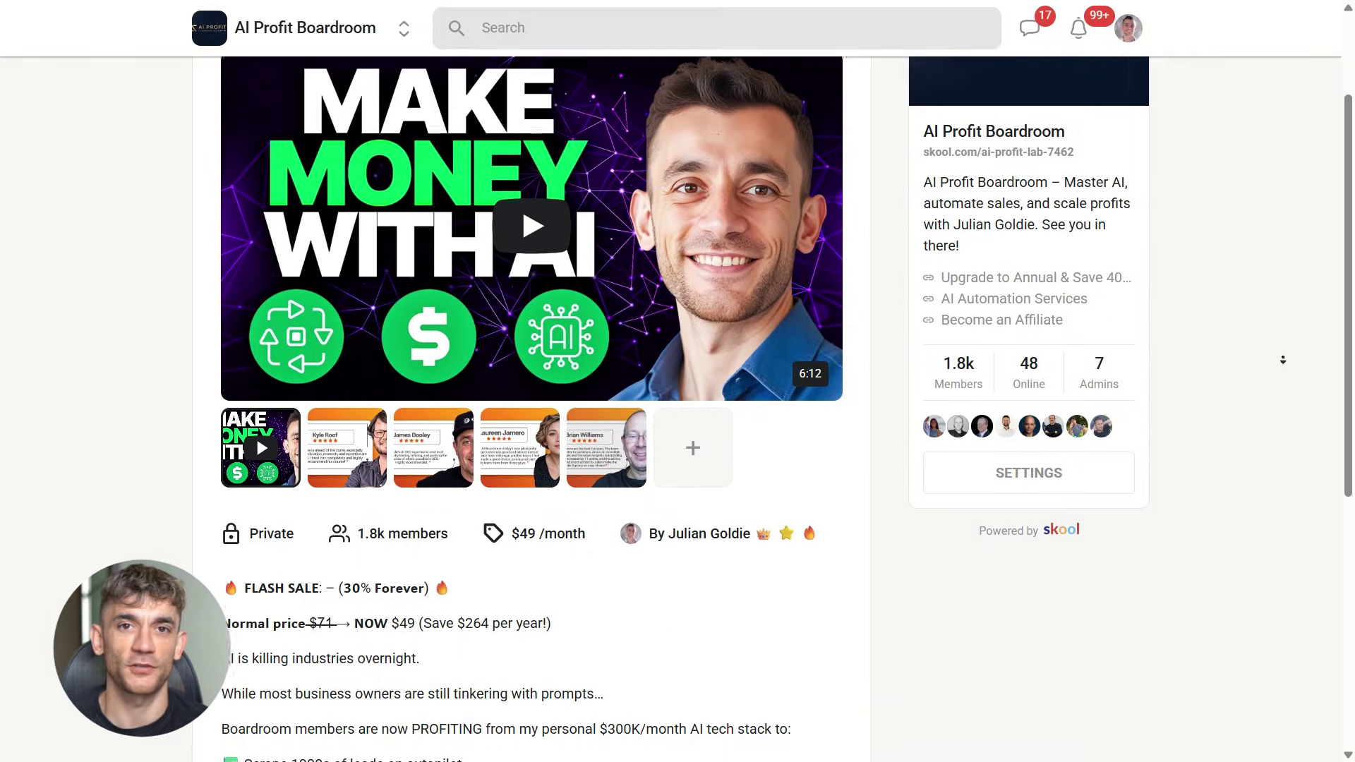
pyautogui.scroll(-4, 1282, 360)
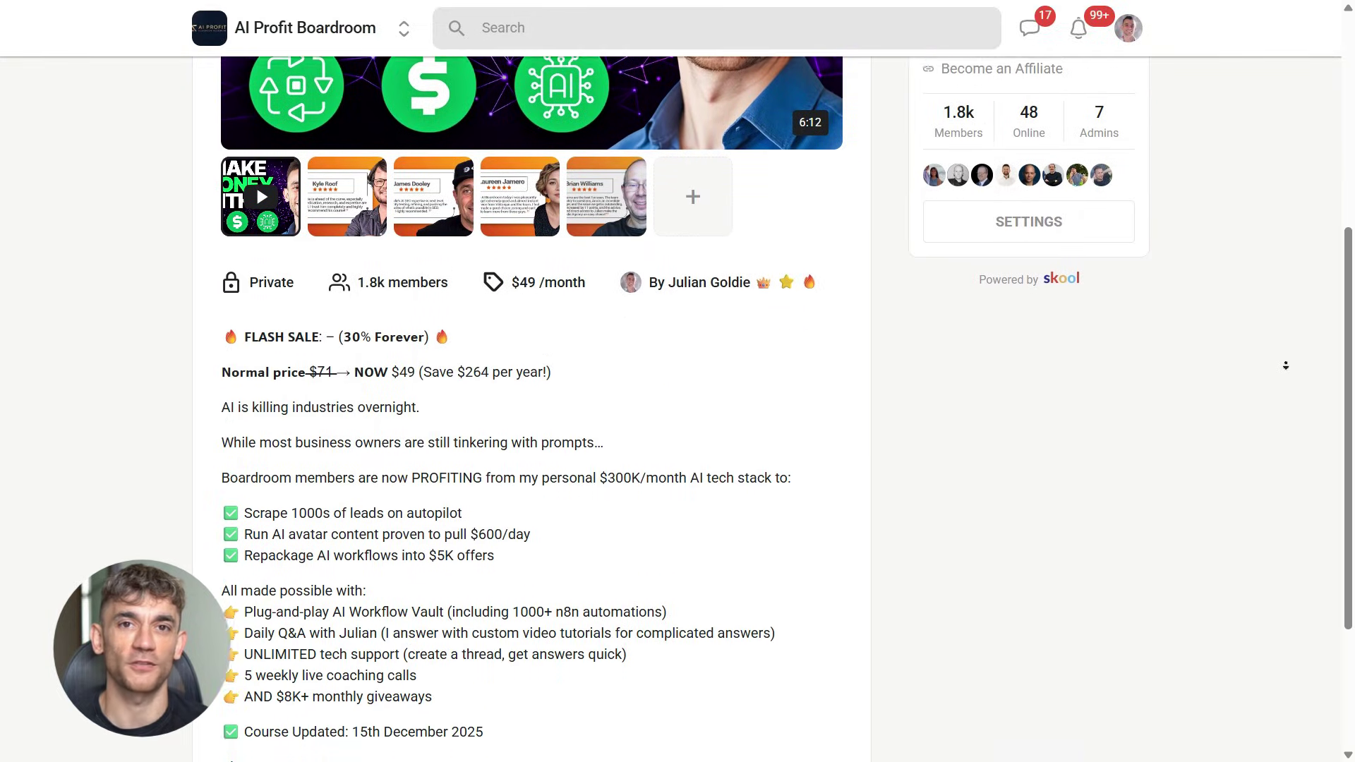
pyautogui.scroll(-2, 1285, 365)
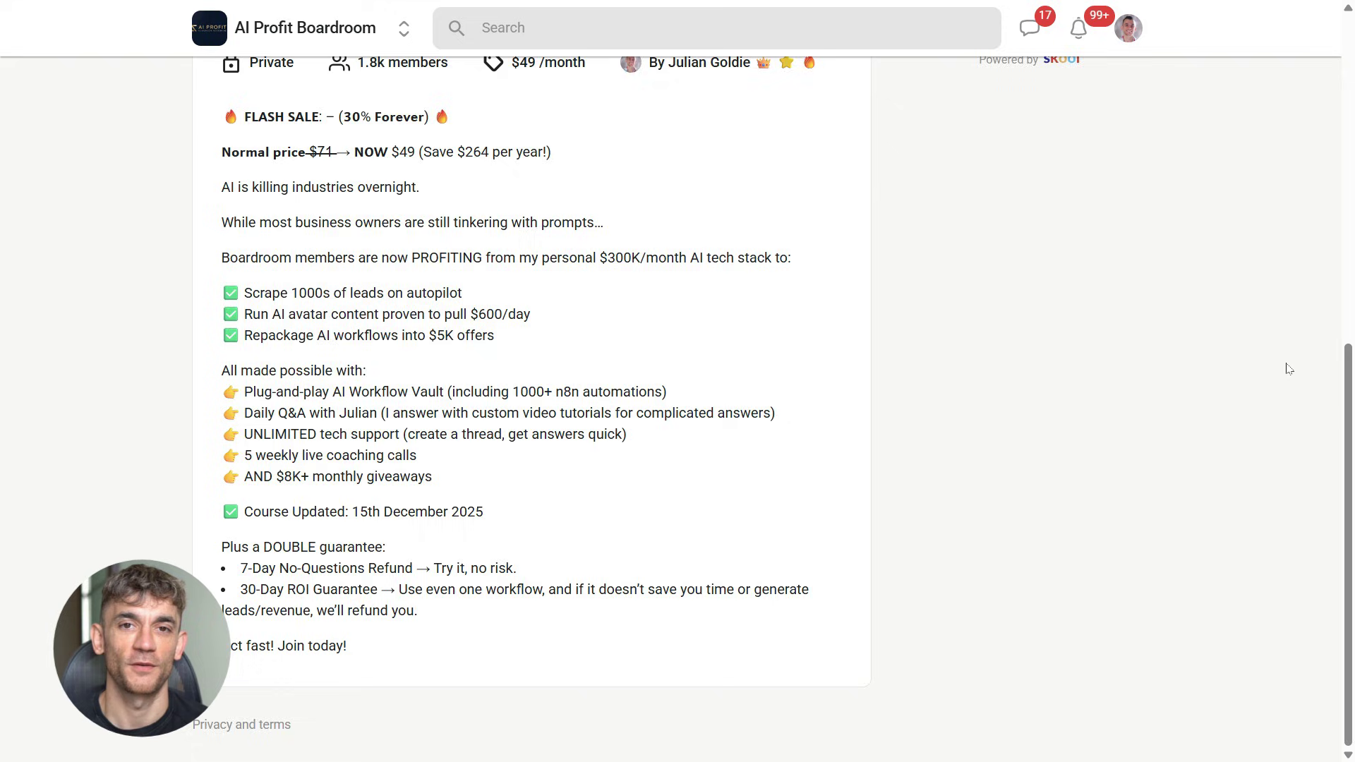
pyautogui.scroll(9, 1289, 369)
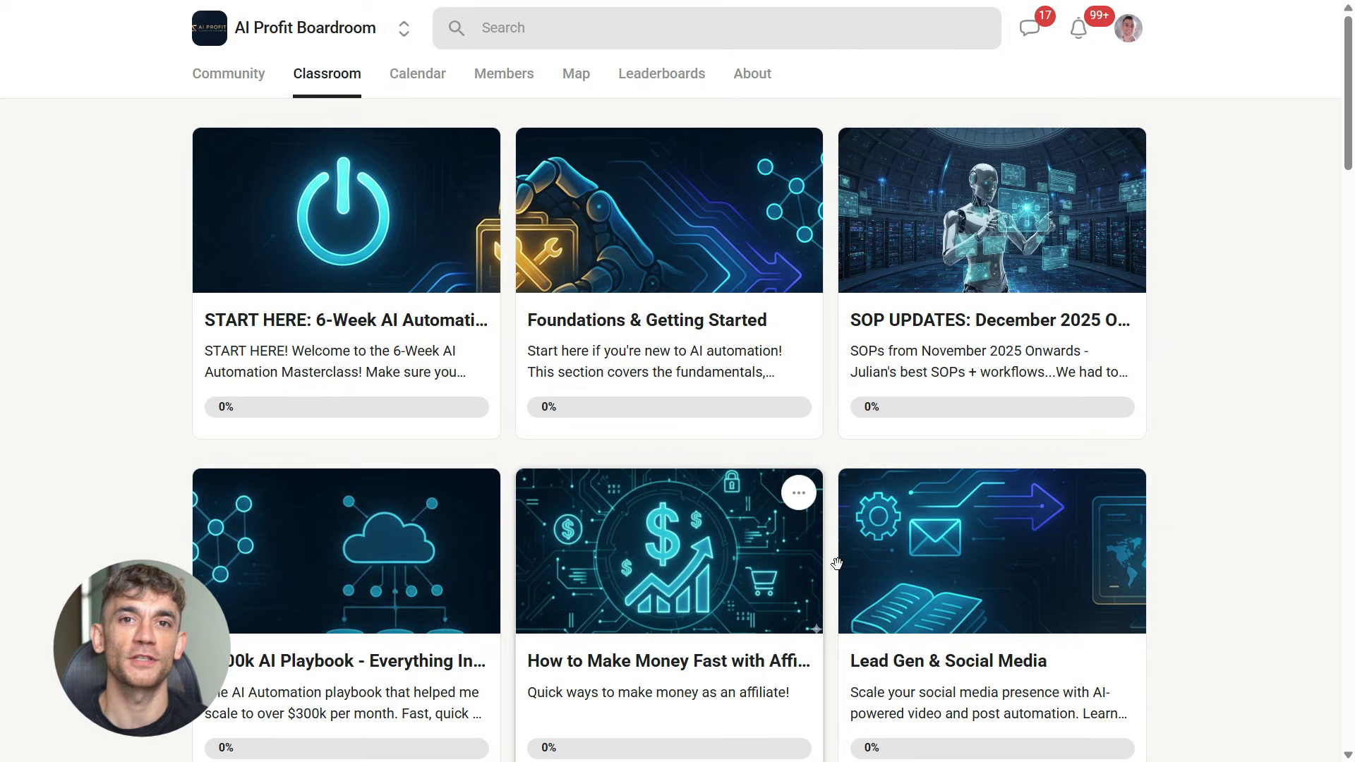
pyautogui.scroll(-7, 1289, 457)
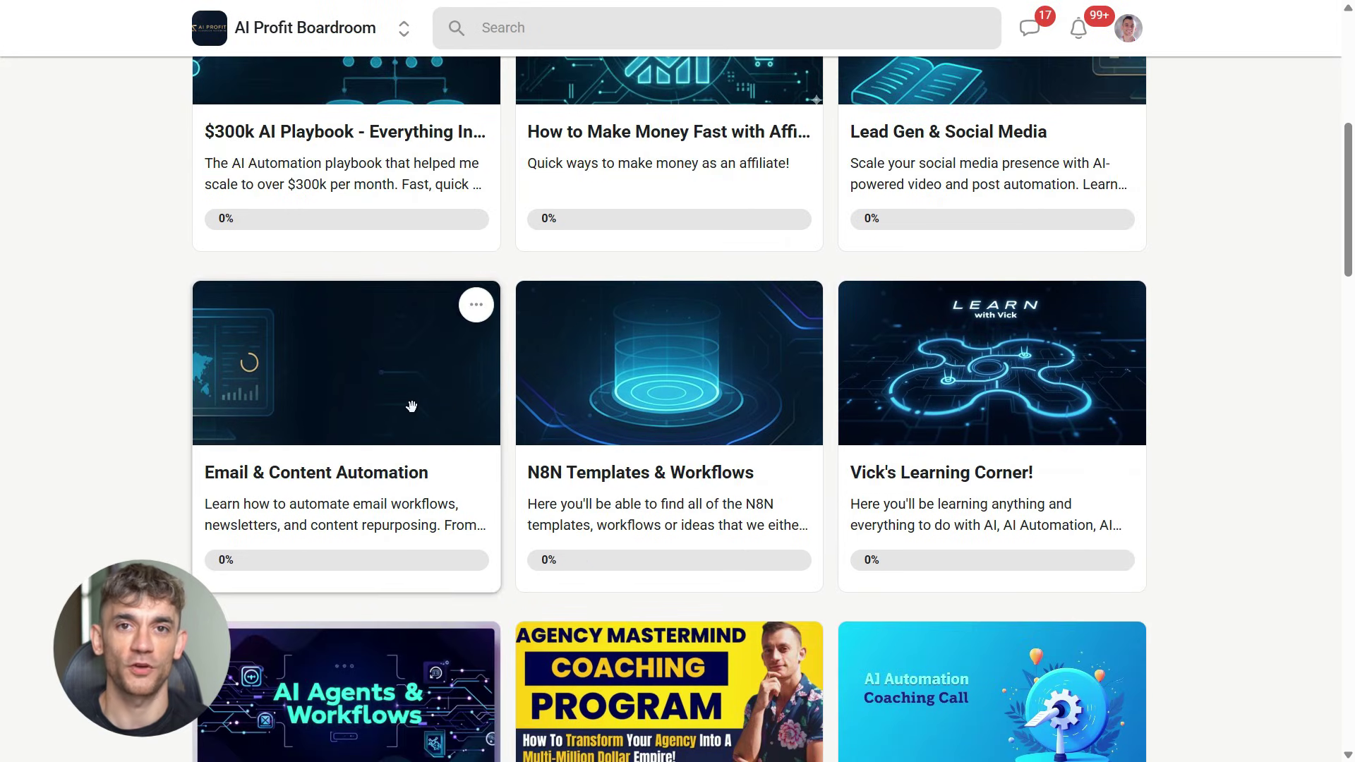
pyautogui.scroll(-5, 581, 409)
pyautogui.scroll(-4, 1023, 423)
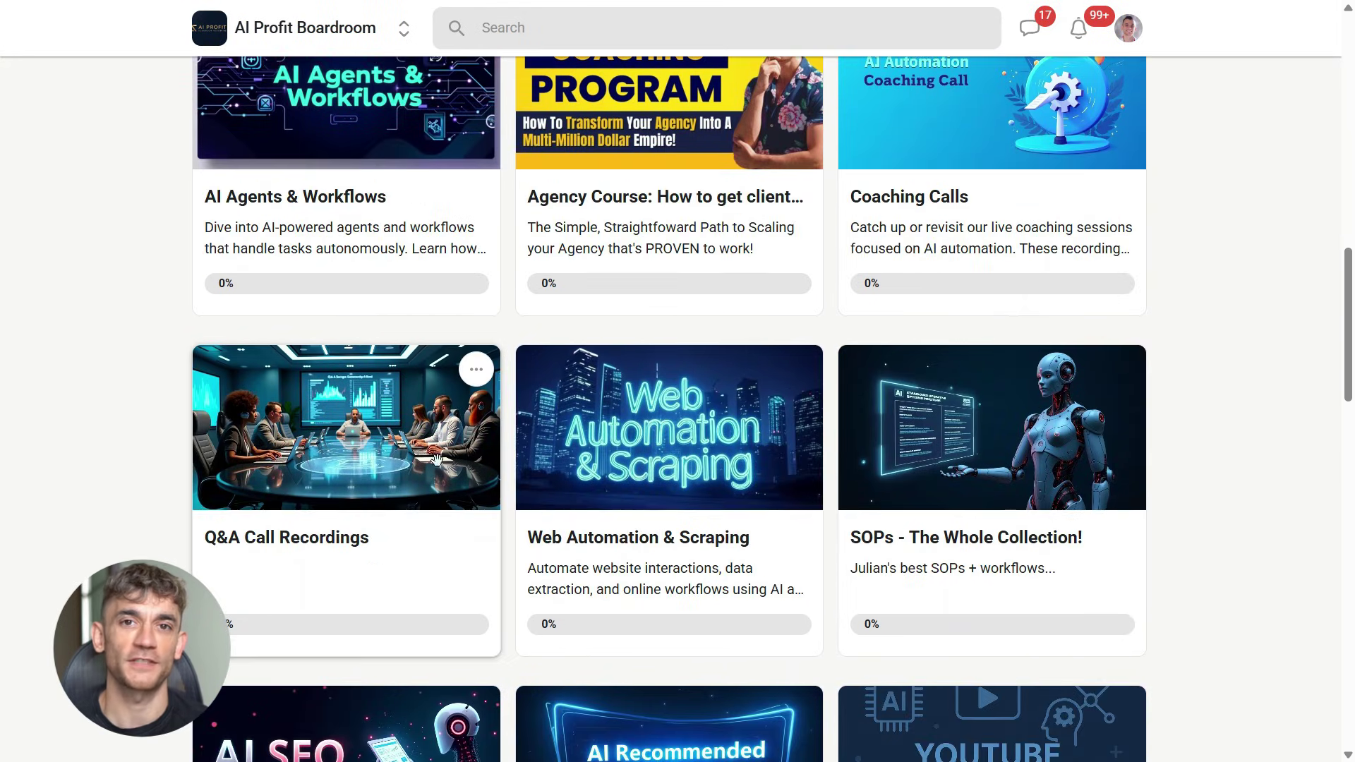
pyautogui.scroll(-3, 356, 569)
pyautogui.scroll(15, 925, 557)
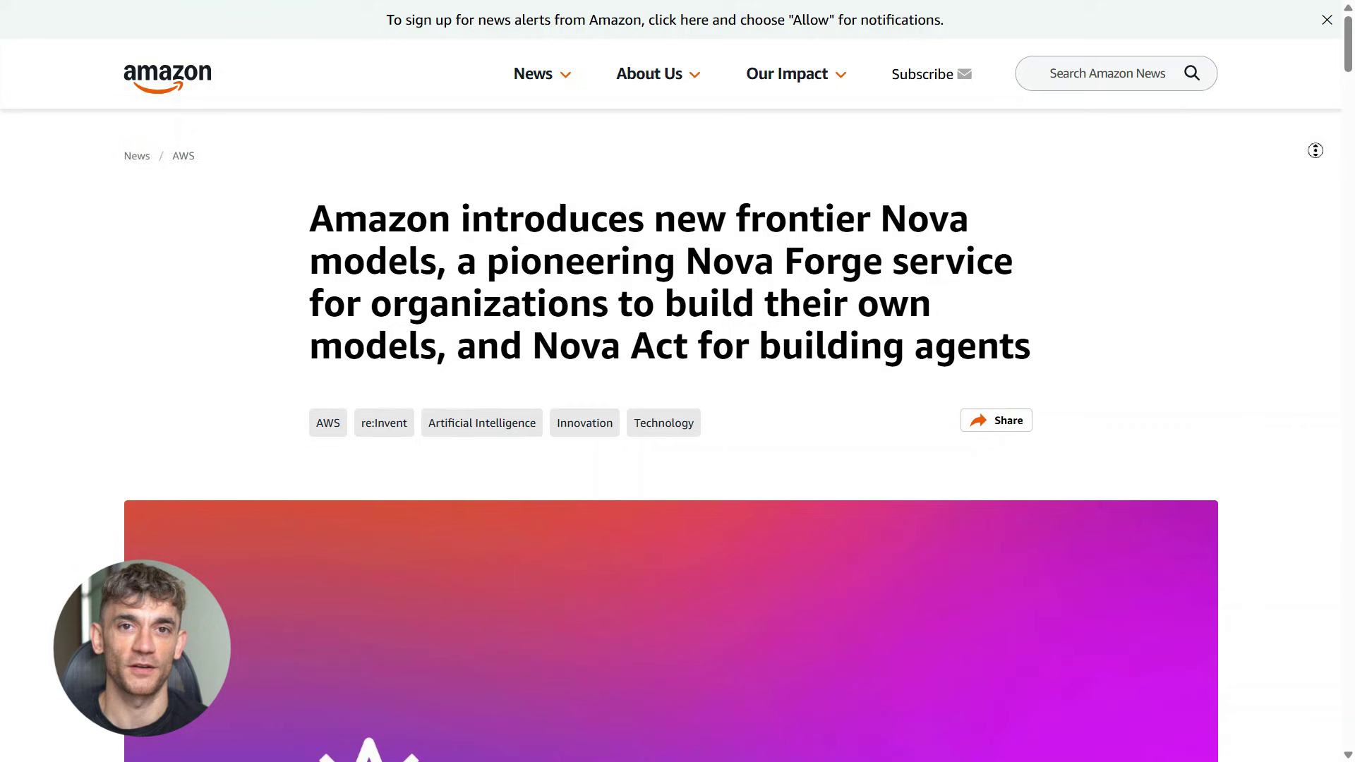
# Scroll past Nova 2 Lite, the benchmark table, and Nova 2 Sonic and Omni to Nova Forge
pyautogui.scroll(-3, 677, 423)
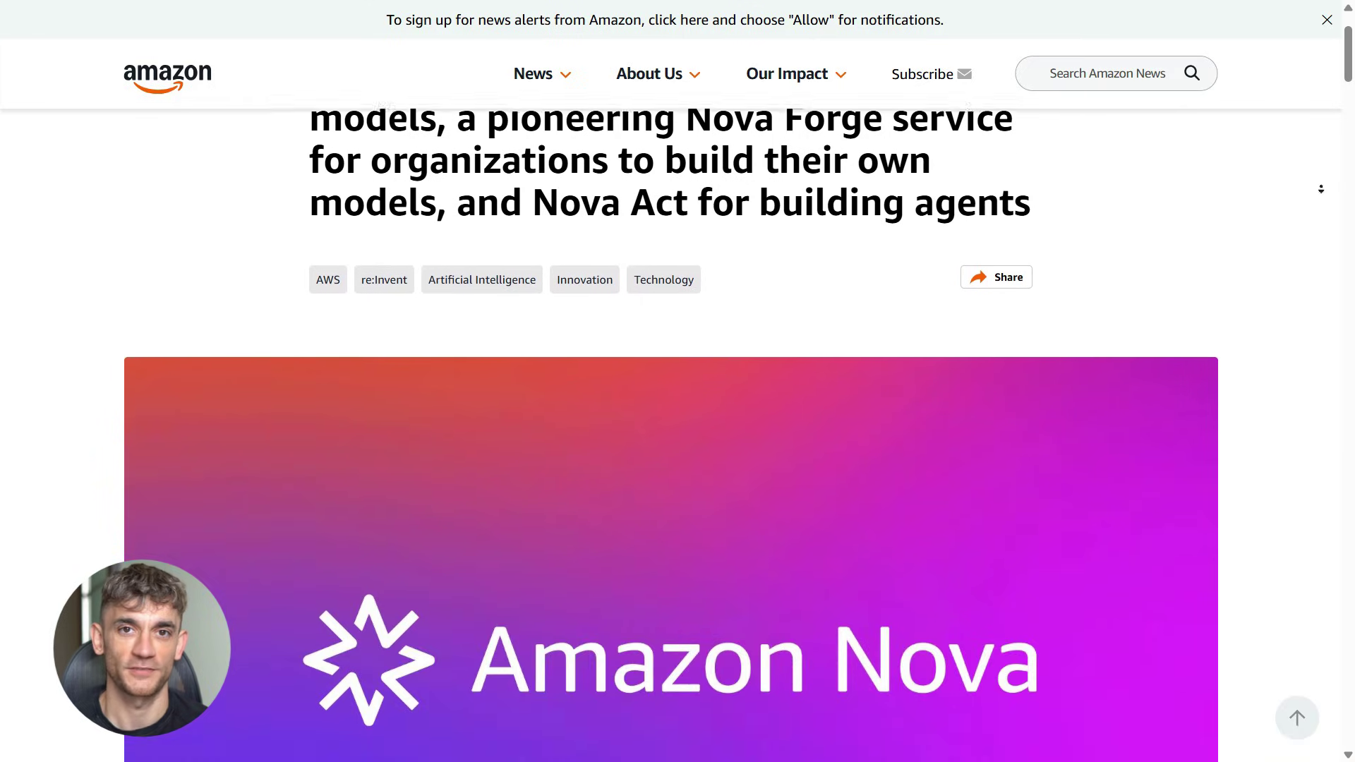
pyautogui.scroll(-4, 678, 423)
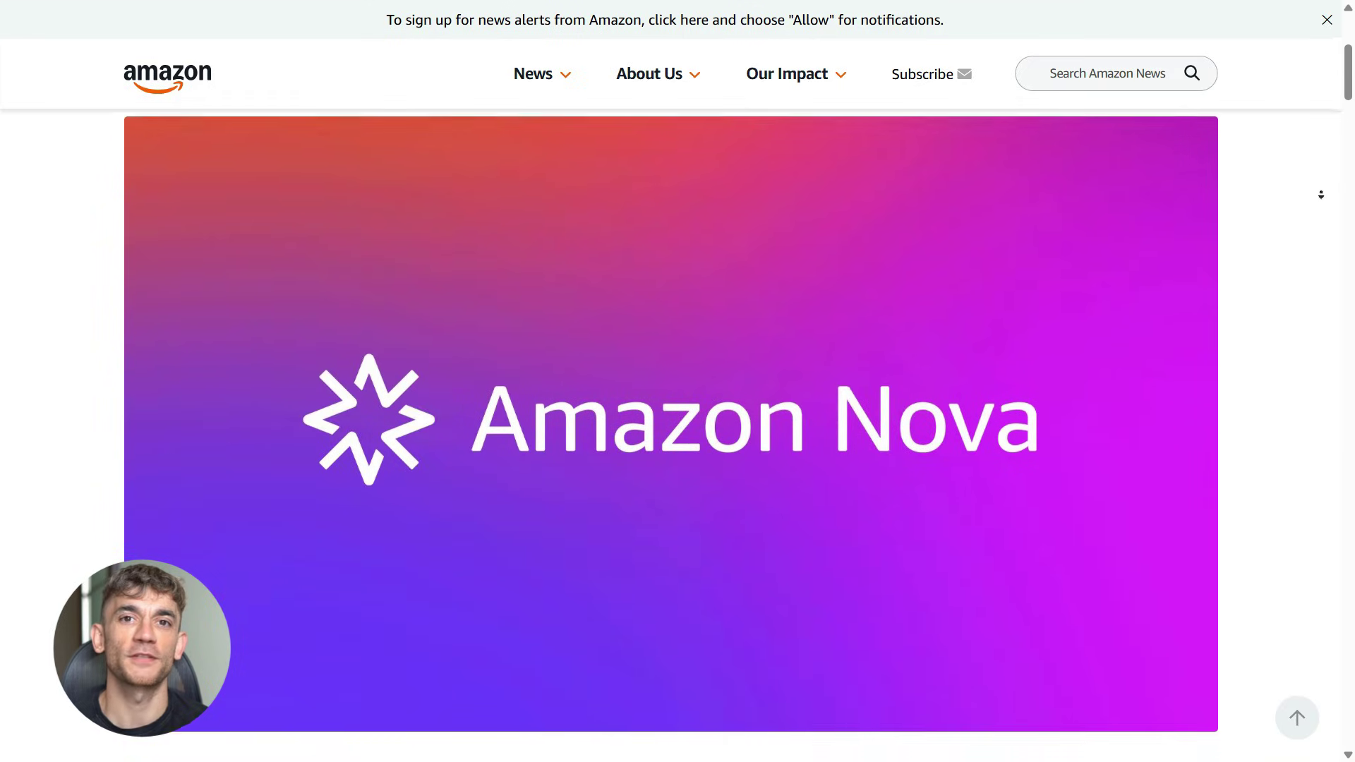
pyautogui.scroll(-6, 1320, 196)
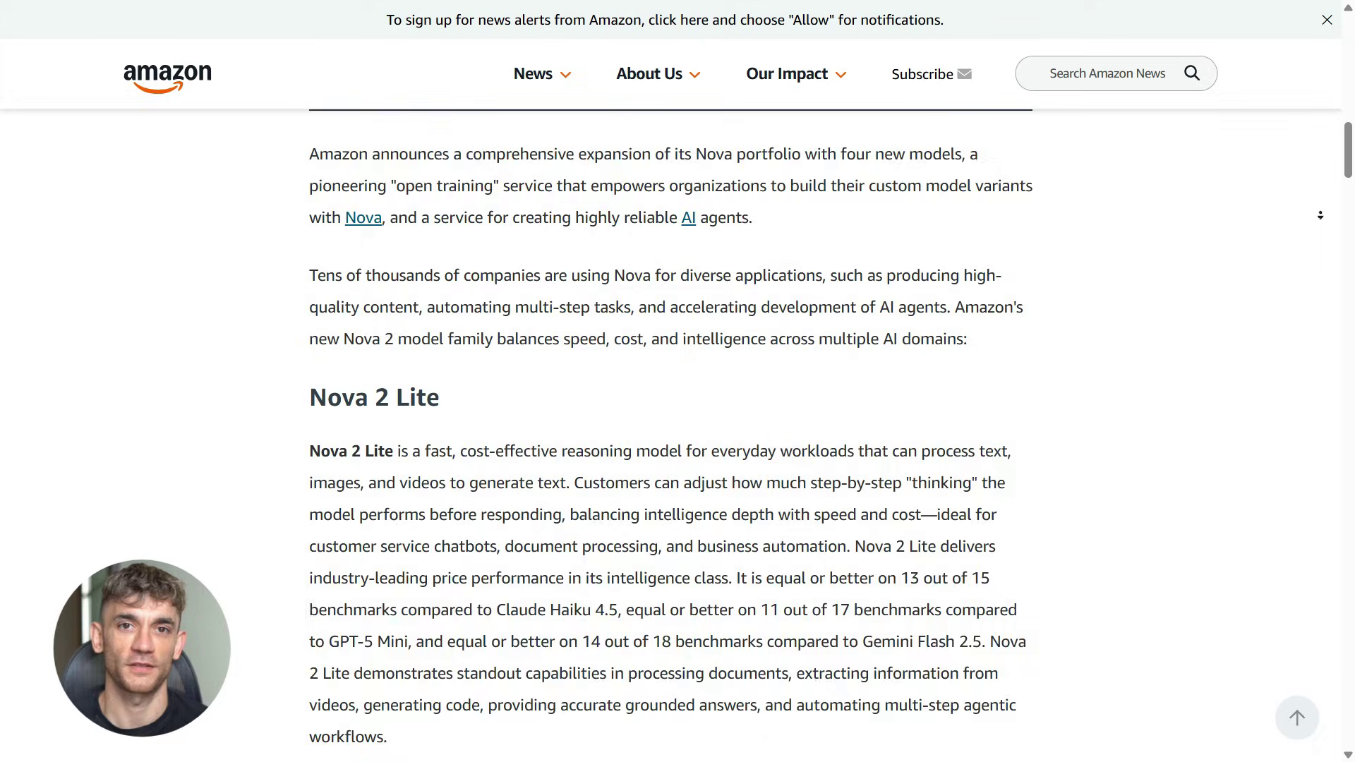
pyautogui.scroll(-9, 677, 424)
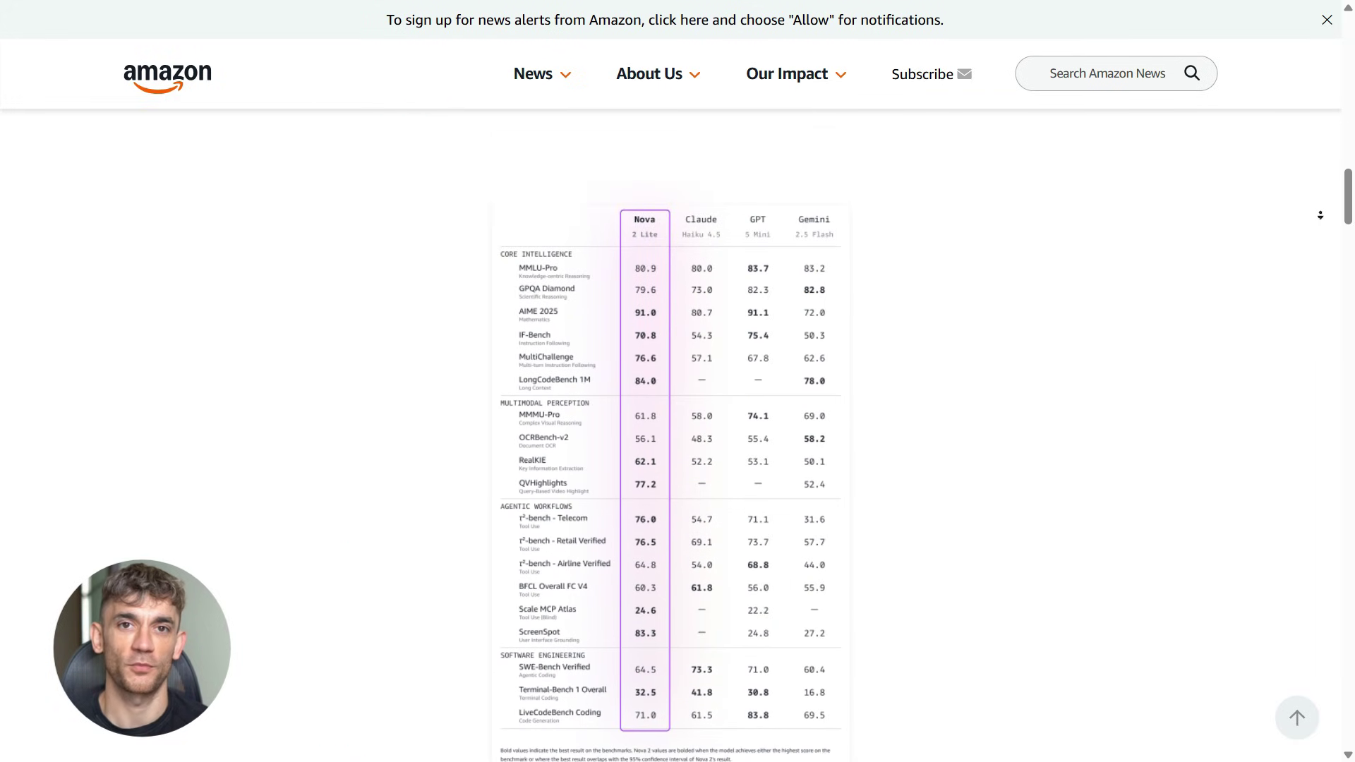
pyautogui.scroll(-15, 1319, 215)
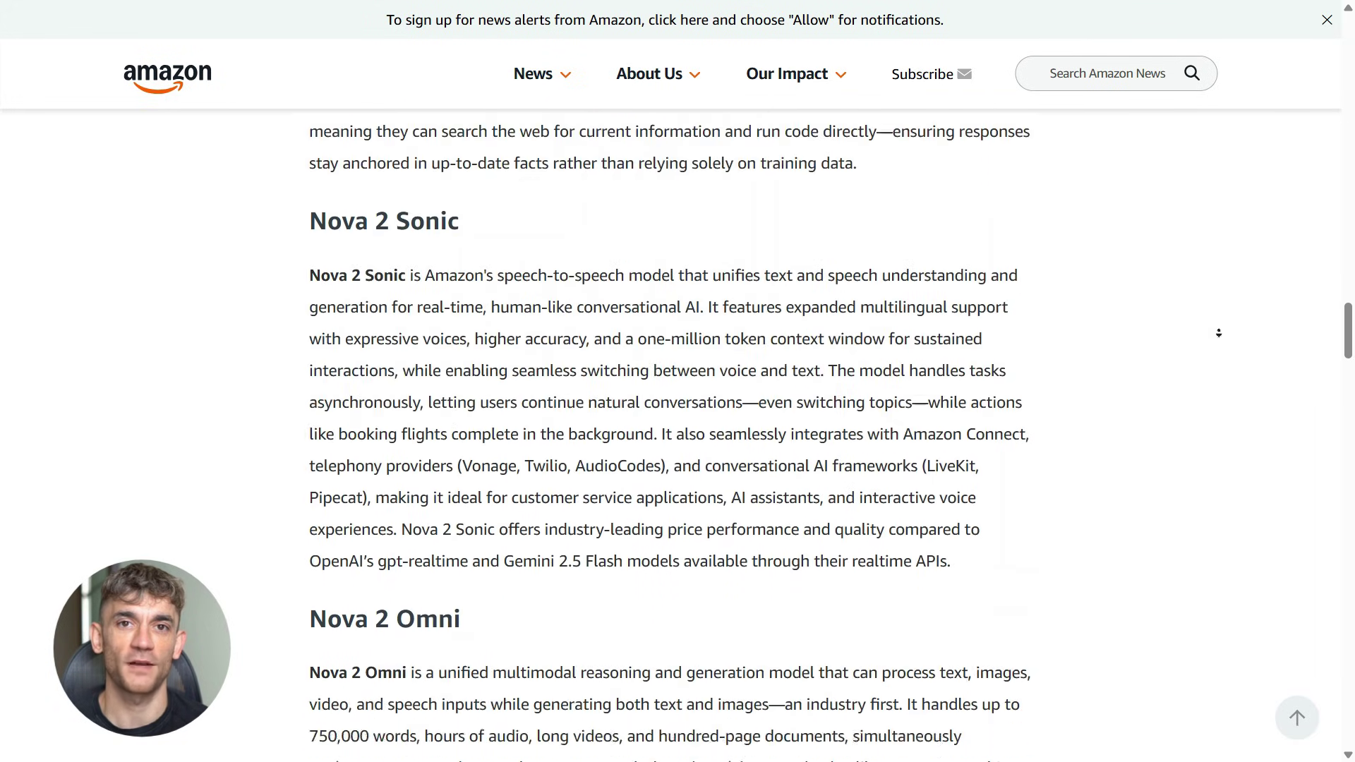
pyautogui.scroll(-12, 1222, 347)
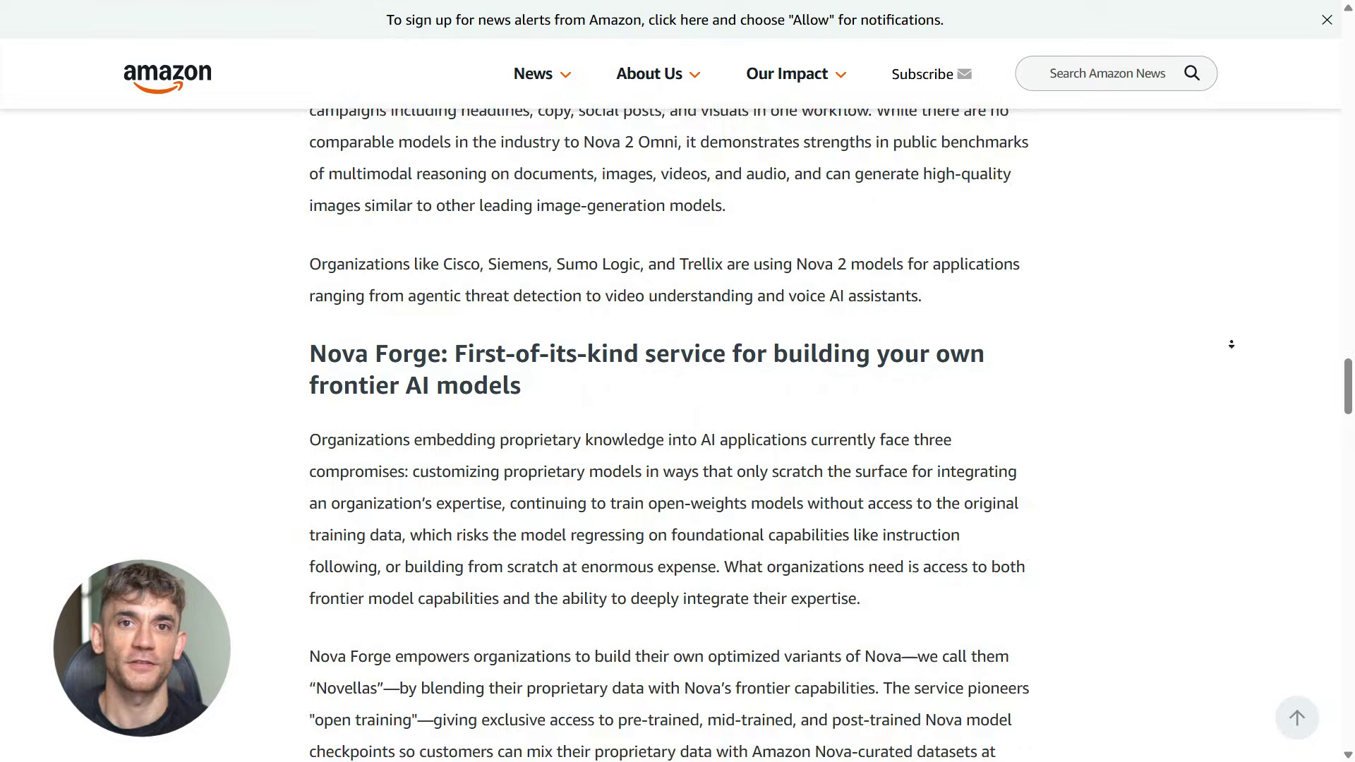
pyautogui.scroll(-9, 1231, 344)
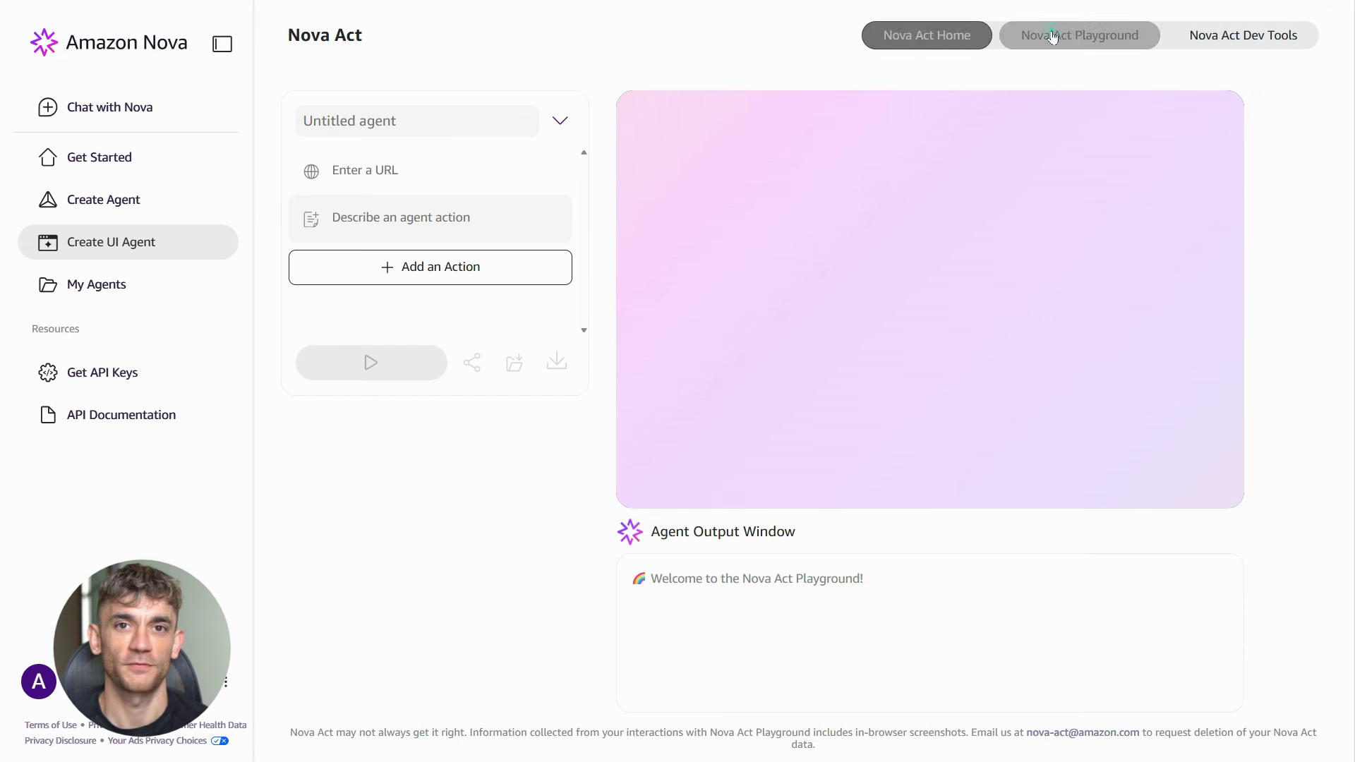
# Check the Playground and SDK getting-started guide, return to Playground, and highlight the Nova 2 Lite description
pyautogui.click(1050, 35)
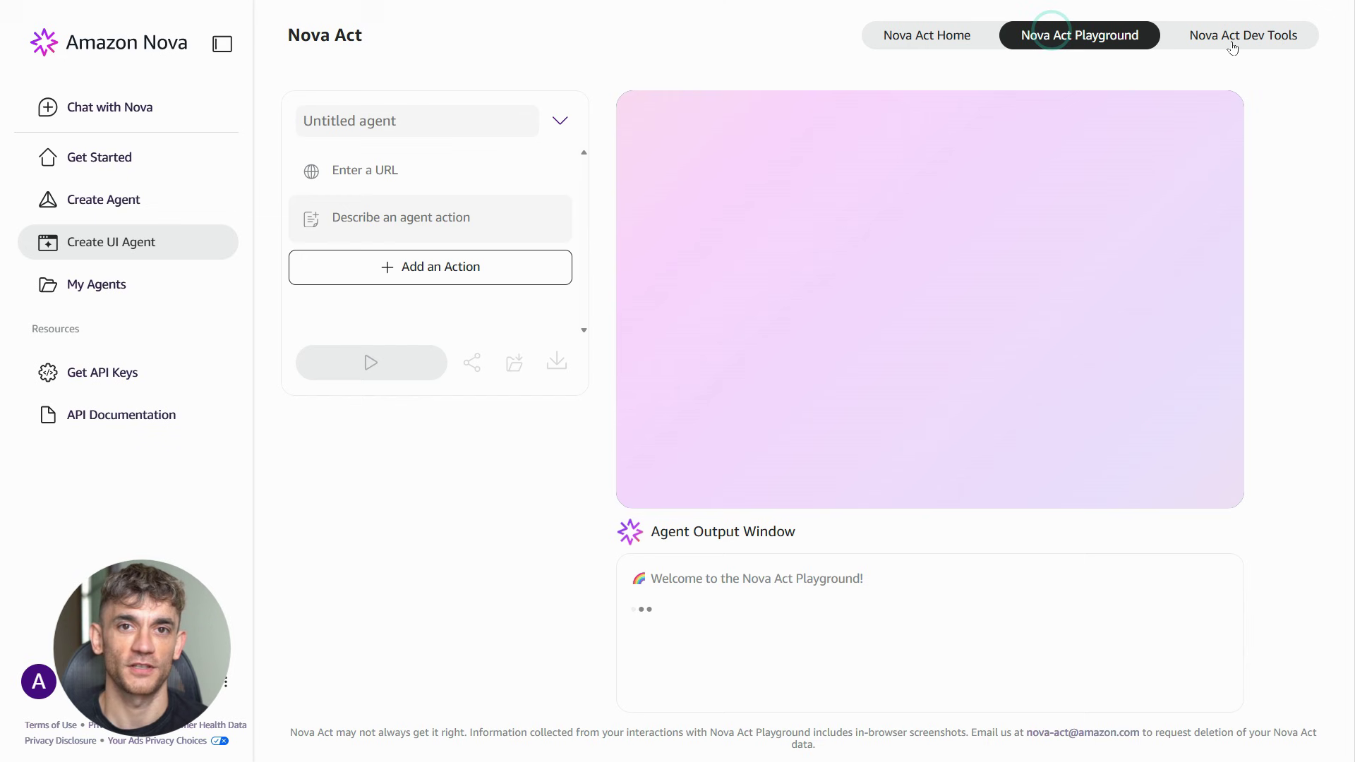
pyautogui.click(1231, 41)
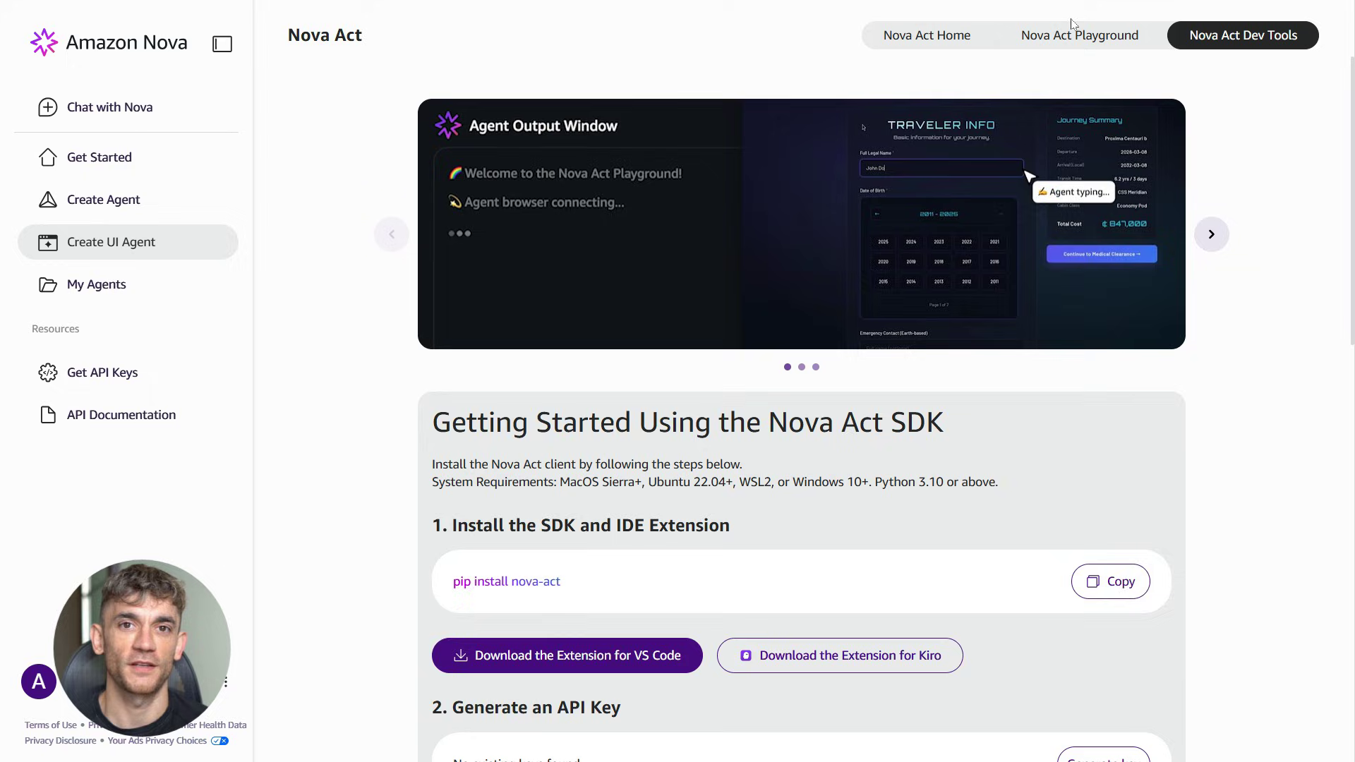
pyautogui.click(1070, 38)
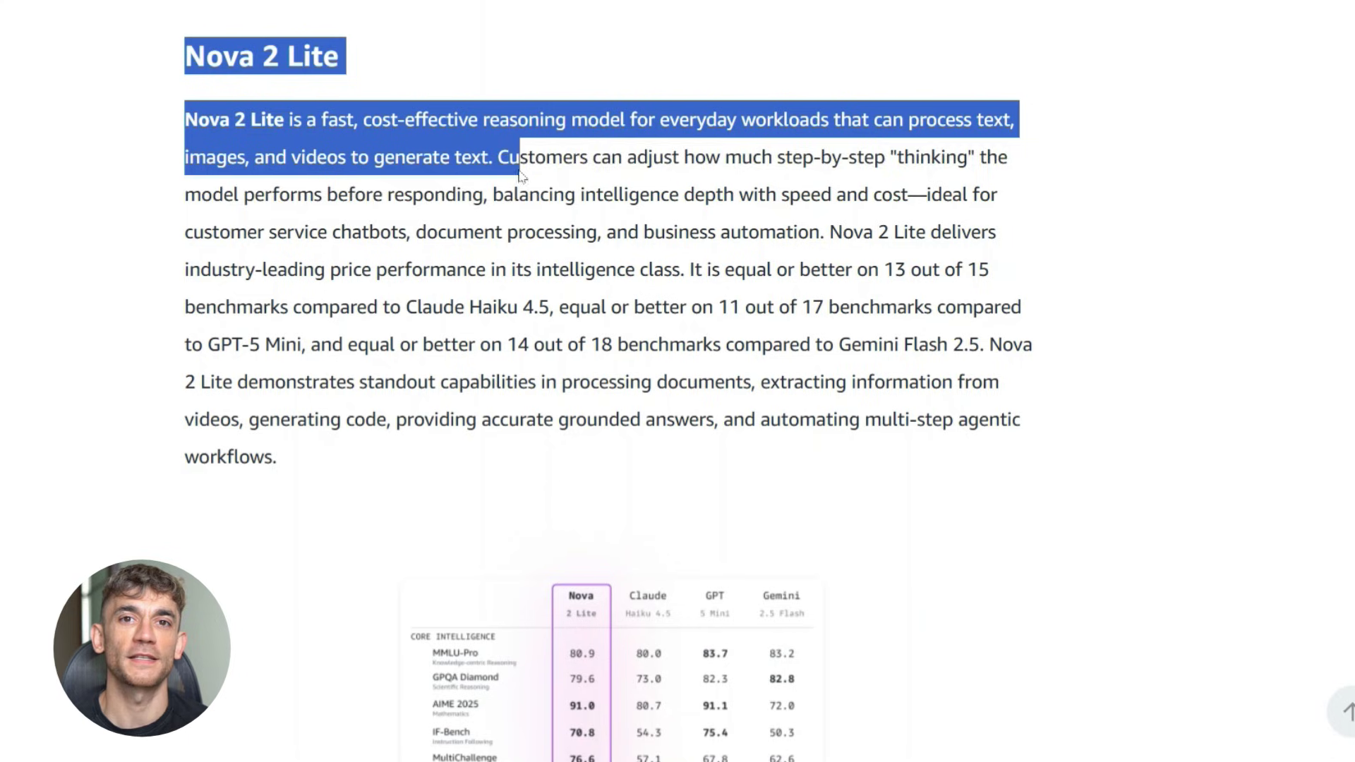
pyautogui.moveTo(517, 157); pyautogui.dragTo(840, 449)
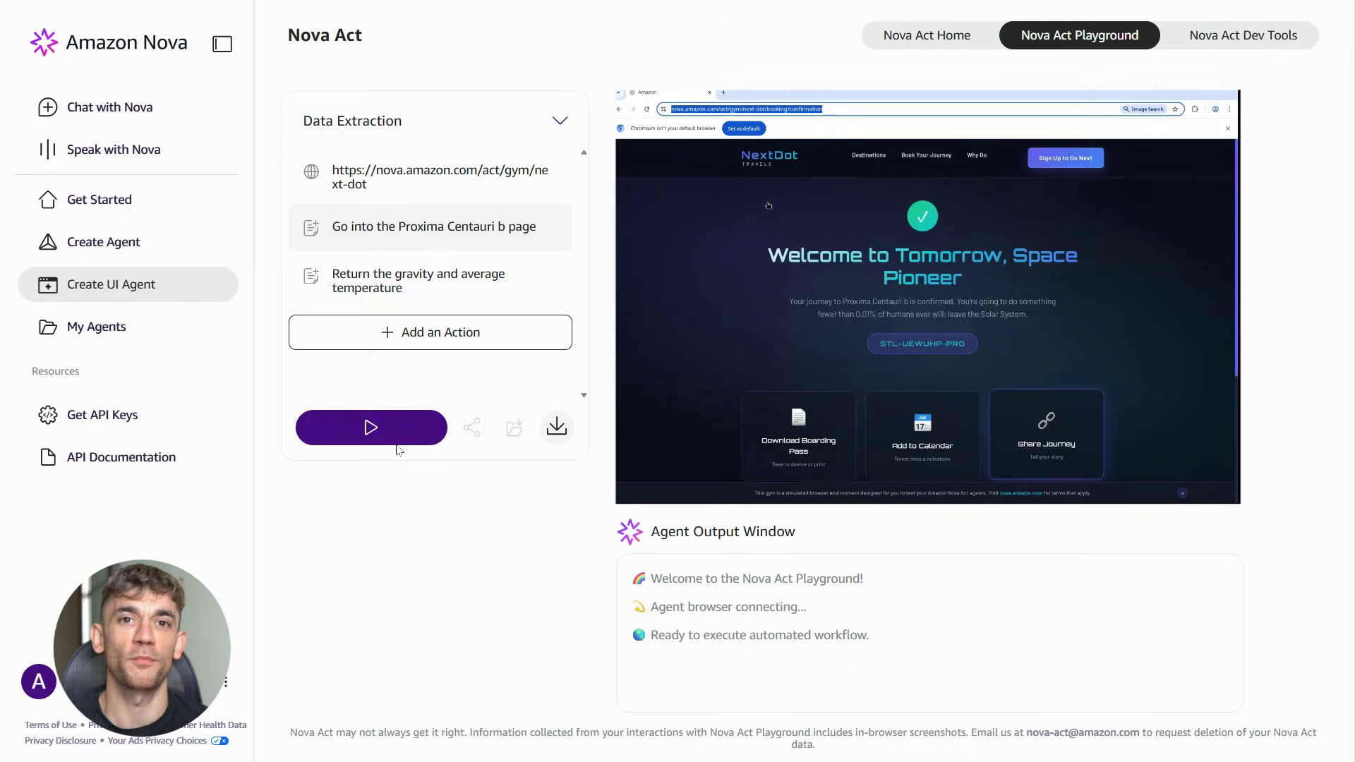
# Run the Data Extraction agent, collapse the navigation panel, and scroll to the case study cards
pyautogui.click(391, 432)
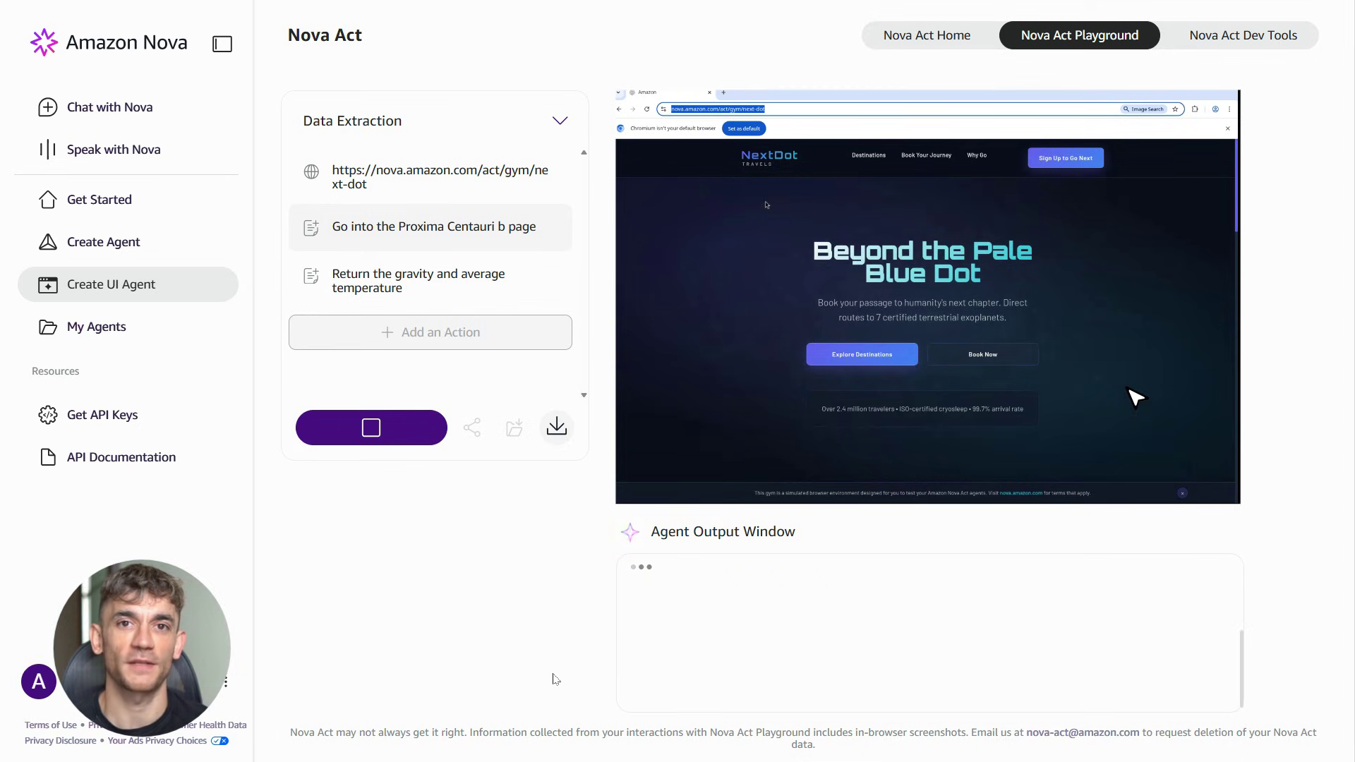
pyautogui.click(223, 44)
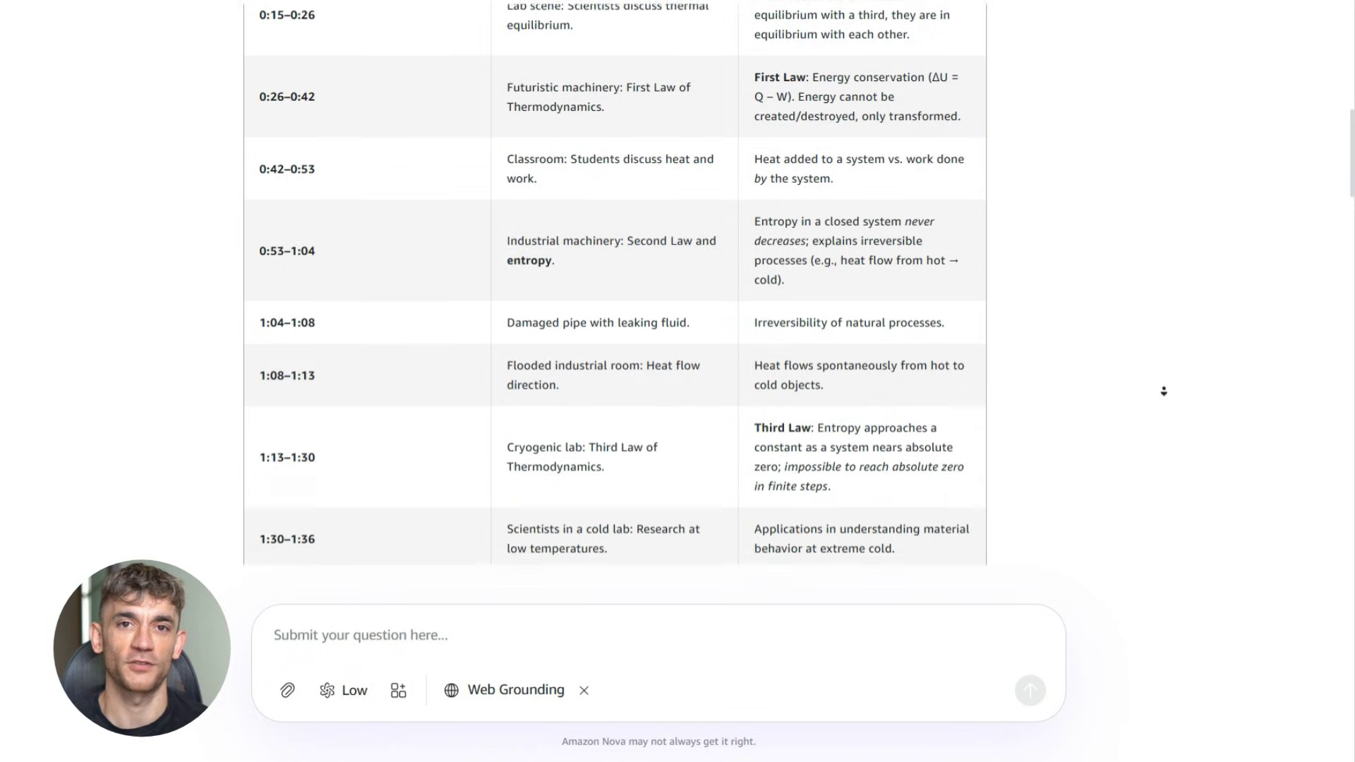
pyautogui.scroll(-9, 1165, 392)
pyautogui.scroll(-10, 1164, 391)
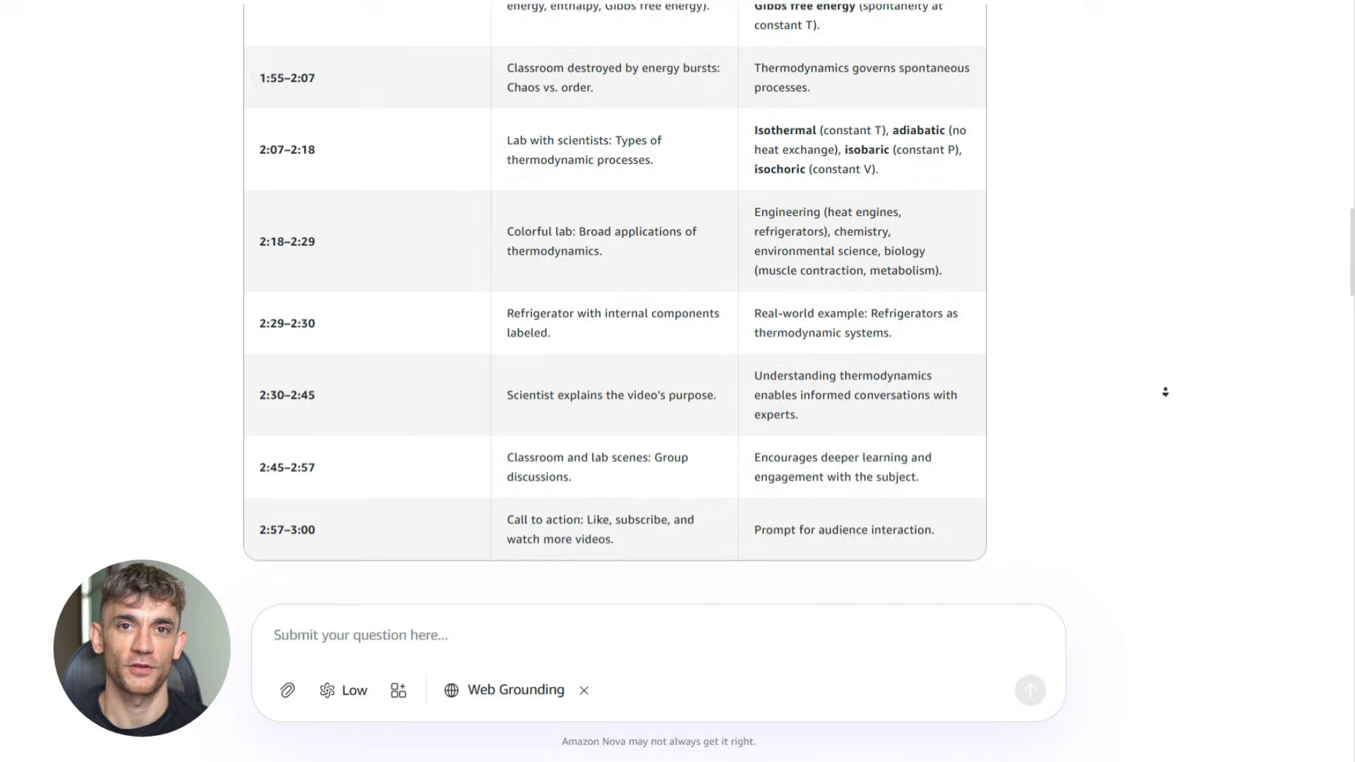
pyautogui.scroll(-5, 1165, 391)
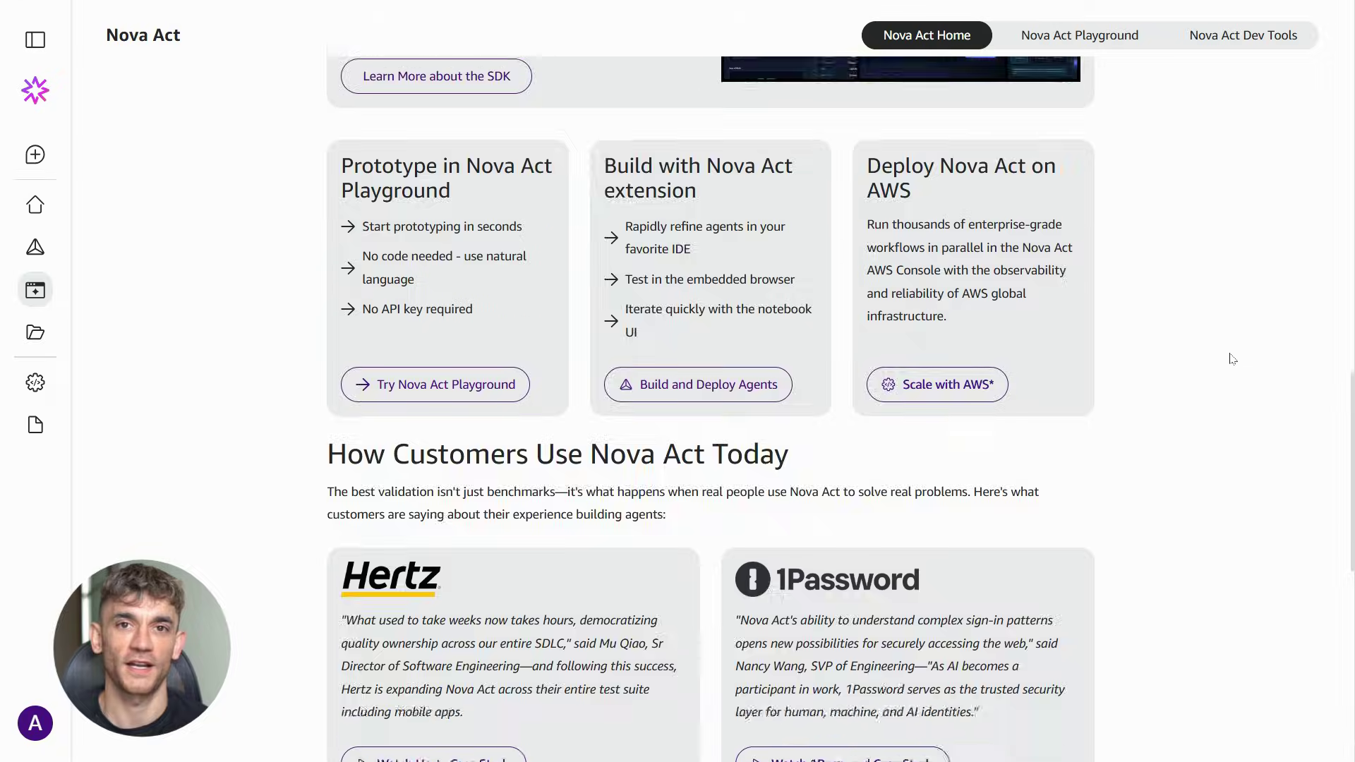
# Advance the home page feature carousel to the Explore Nova Act on AWS slide
pyautogui.scroll(-8, 1232, 359)
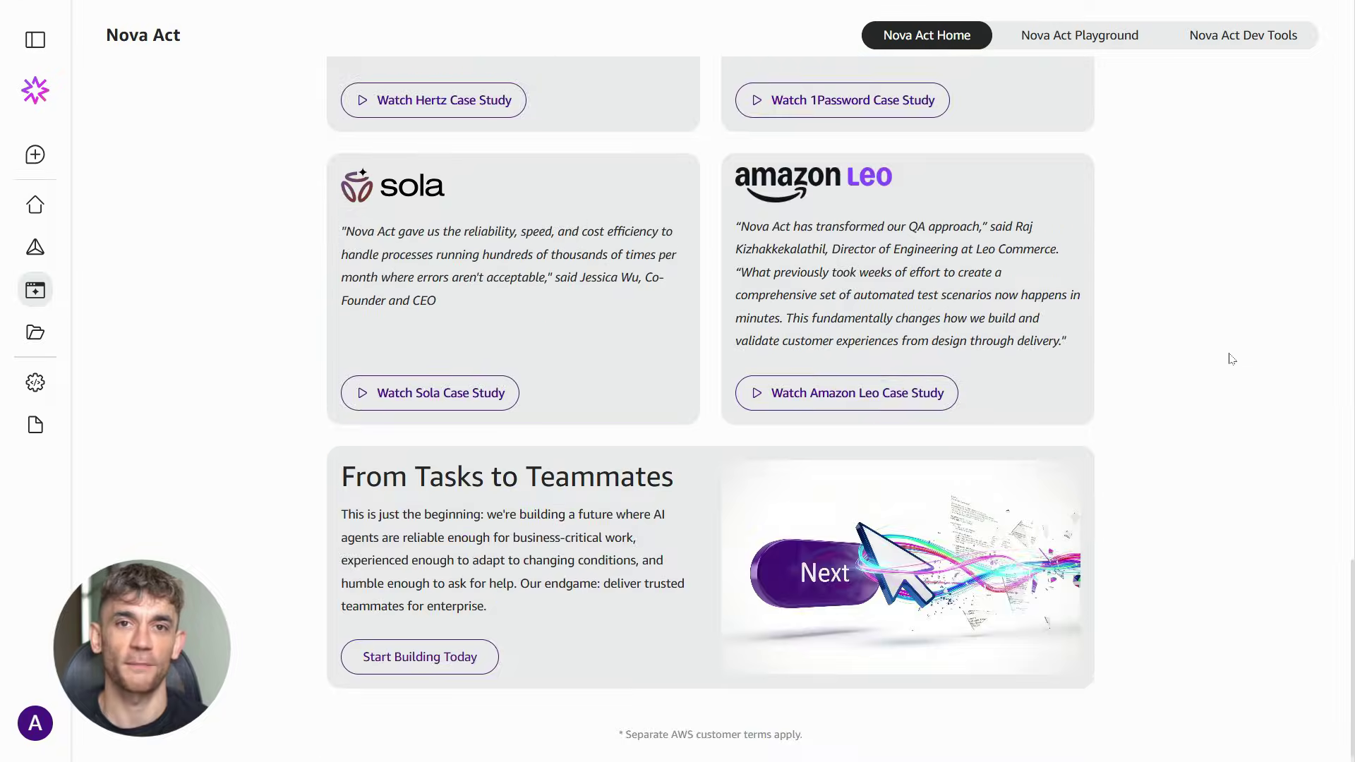
pyautogui.scroll(20, 1232, 357)
pyautogui.click(1120, 234)
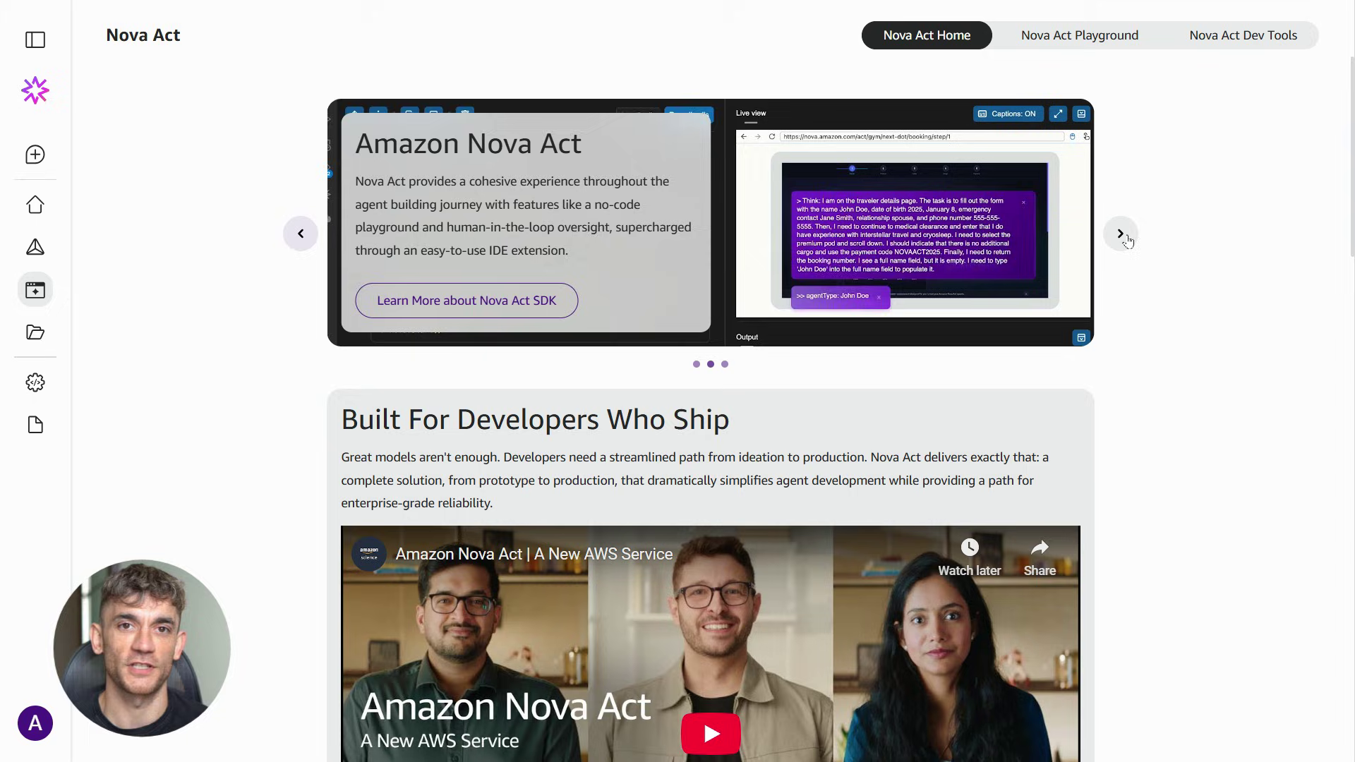
pyautogui.click(1127, 237)
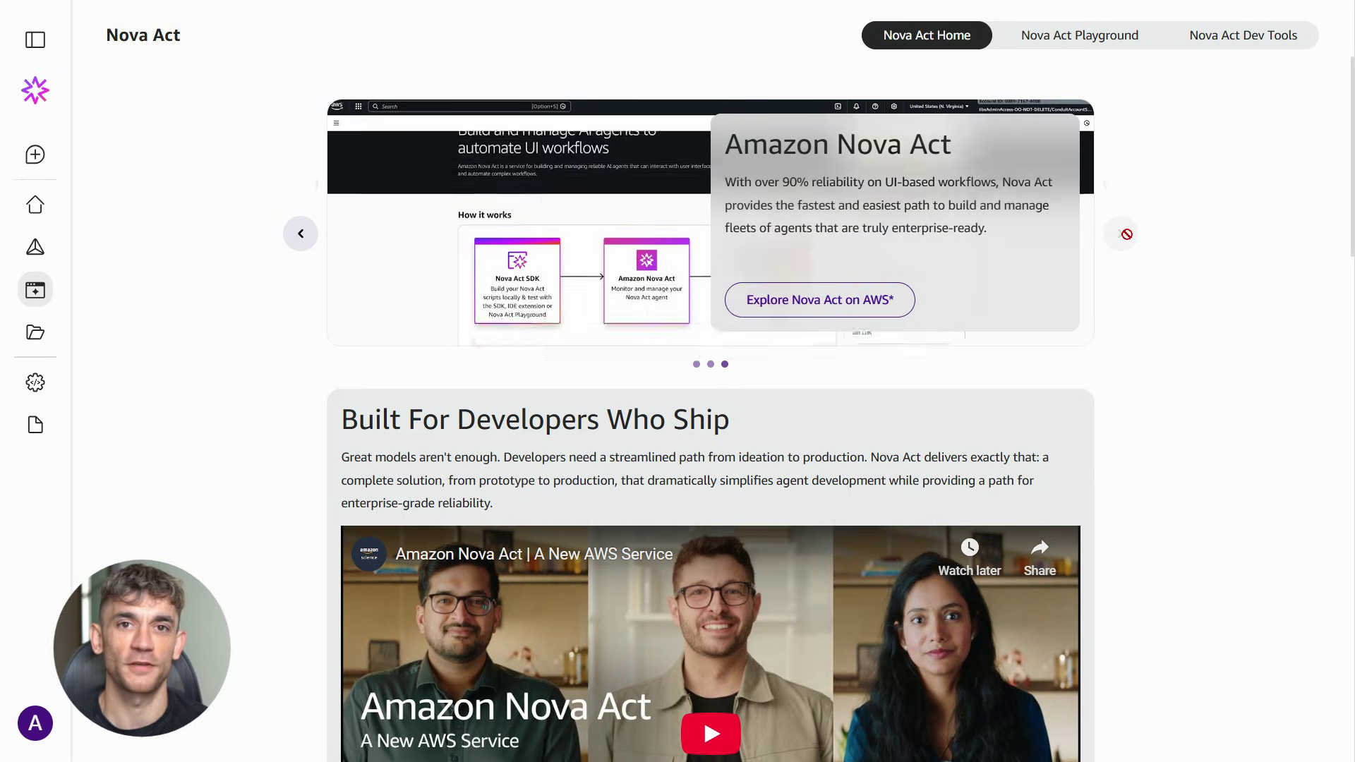
# Step the Dev Tools SDK carousel through the notebook and AWS console slides, then go to Playground
pyautogui.click(1208, 42)
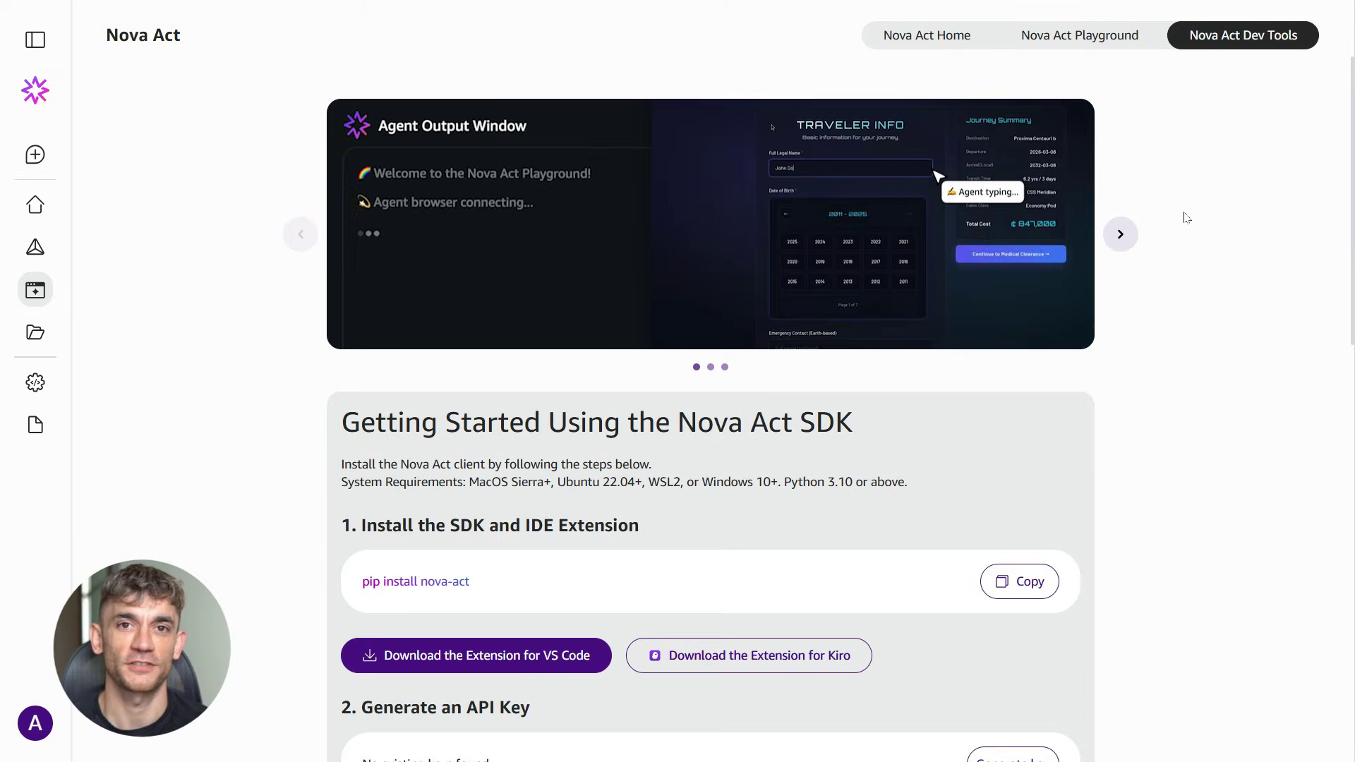
pyautogui.click(1121, 235)
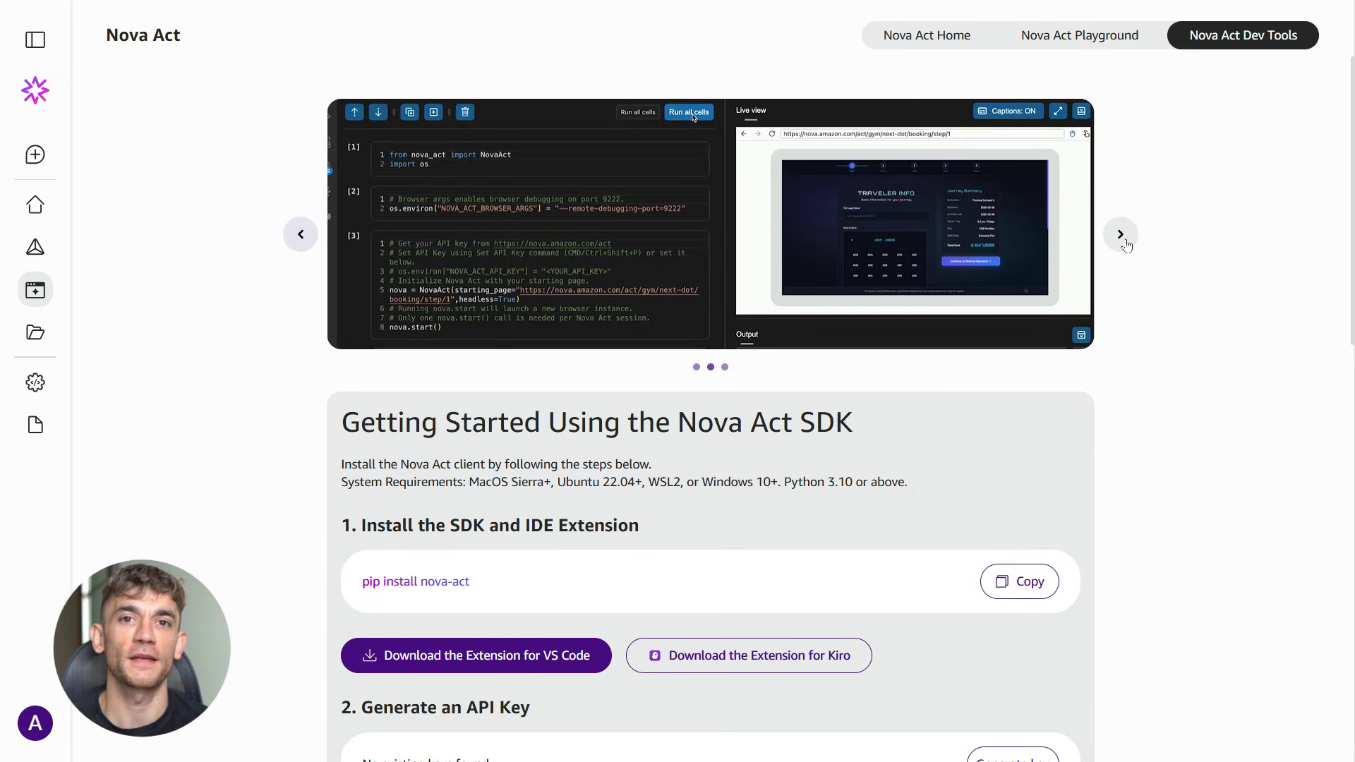
pyautogui.click(1122, 236)
pyautogui.scroll(-15, 1125, 239)
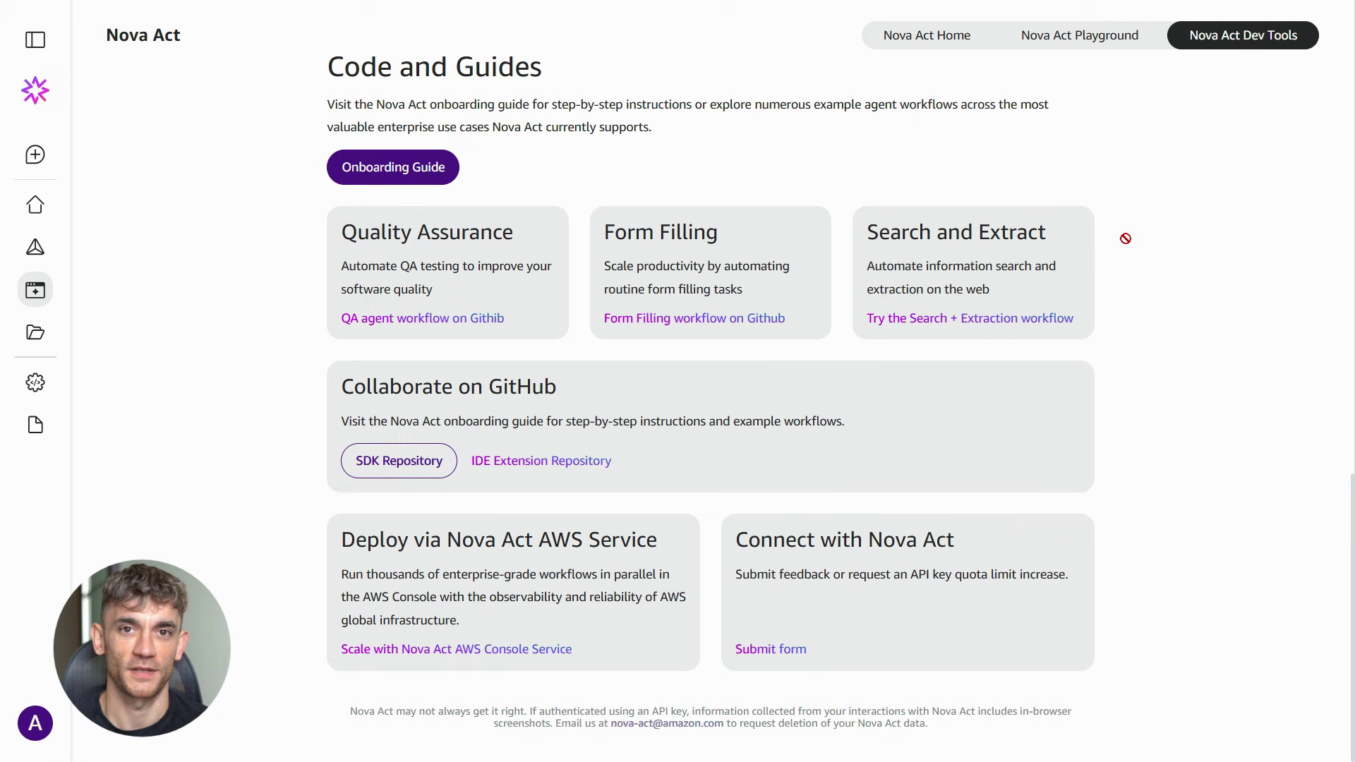
pyautogui.click(1106, 40)
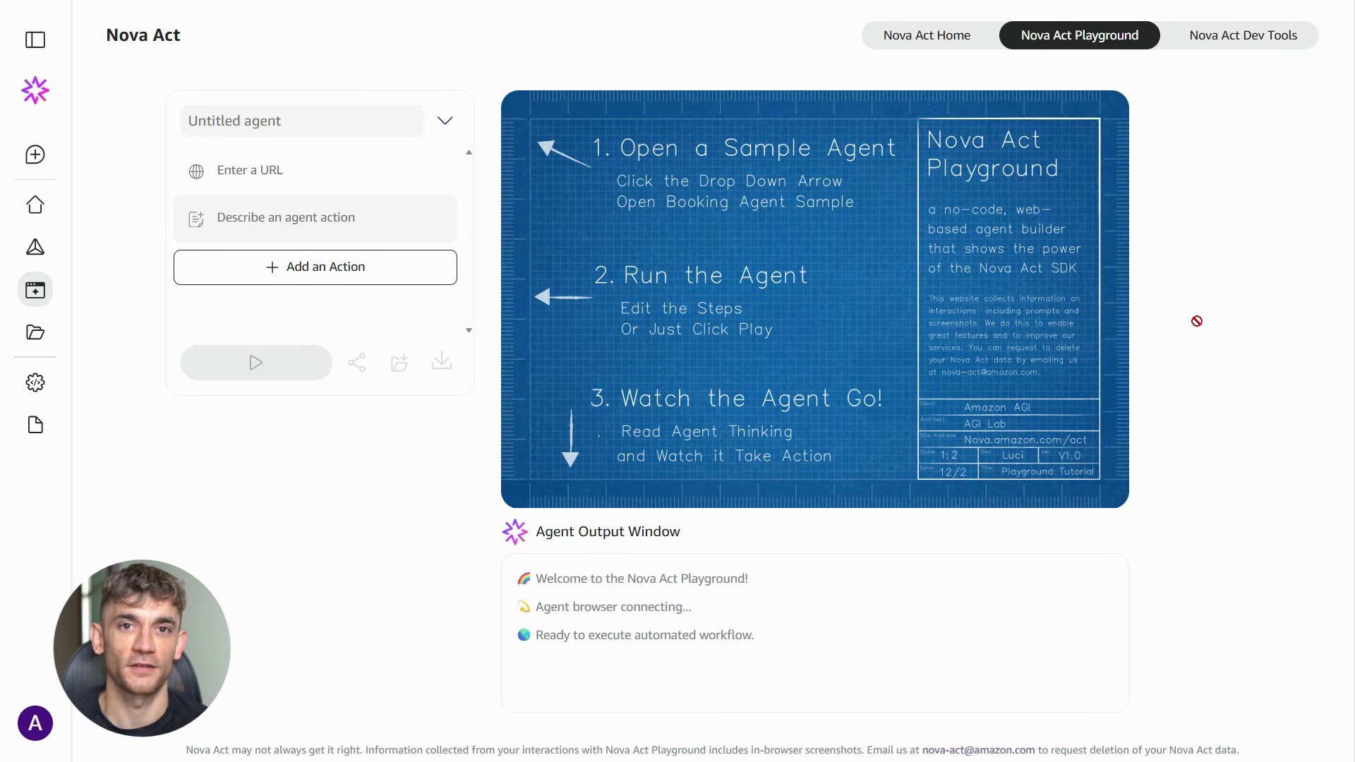
# Load and run the Flight Search sample agent, zooming in on its Boston flight results
pyautogui.click(445, 121)
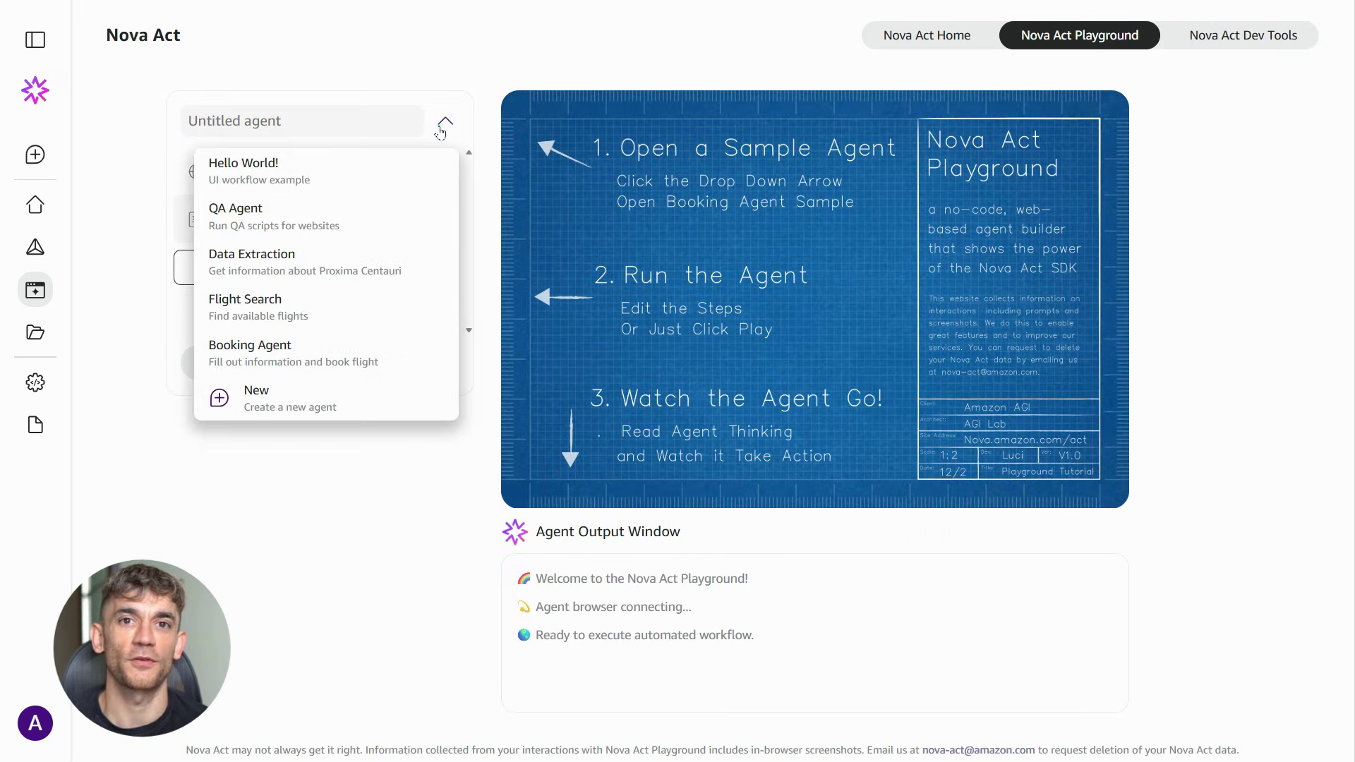
pyautogui.click(356, 310)
pyautogui.click(209, 446)
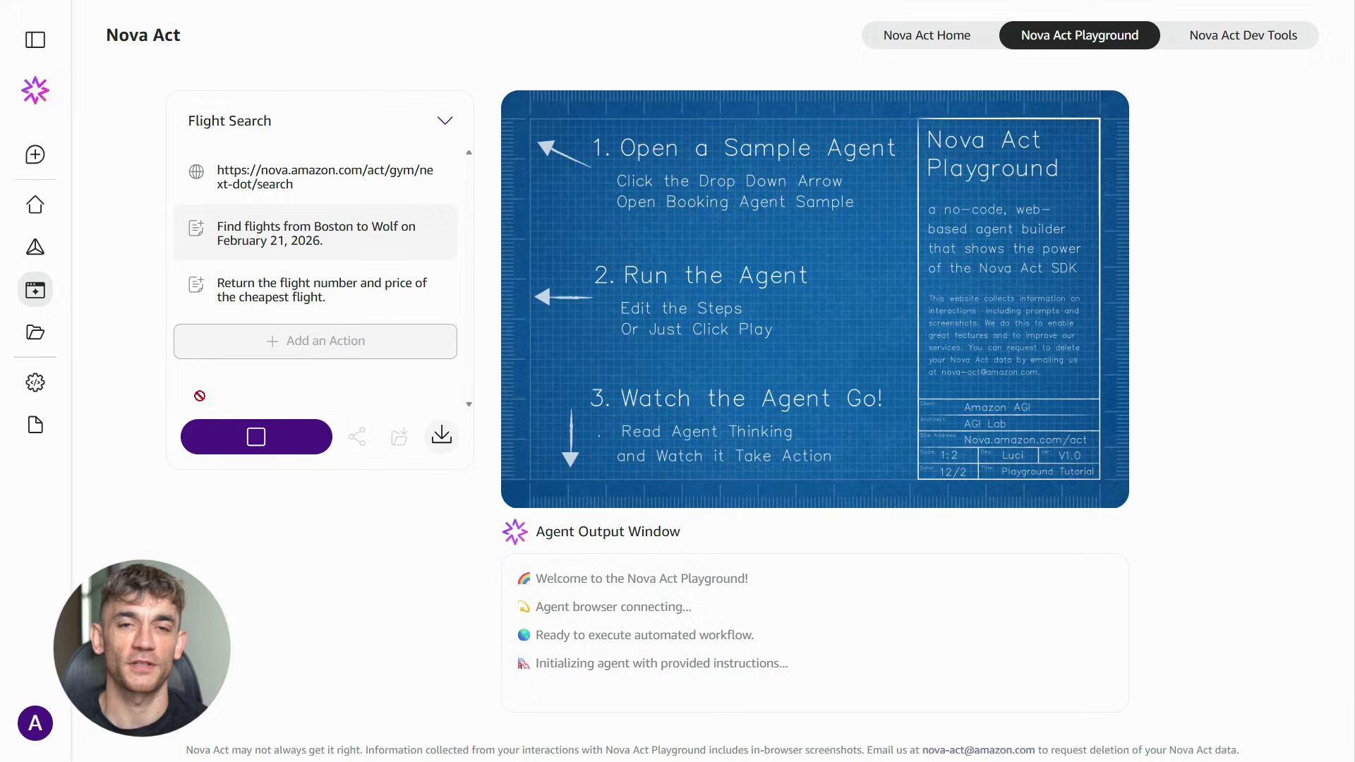
pyautogui.hotkey('ctrl', '+')
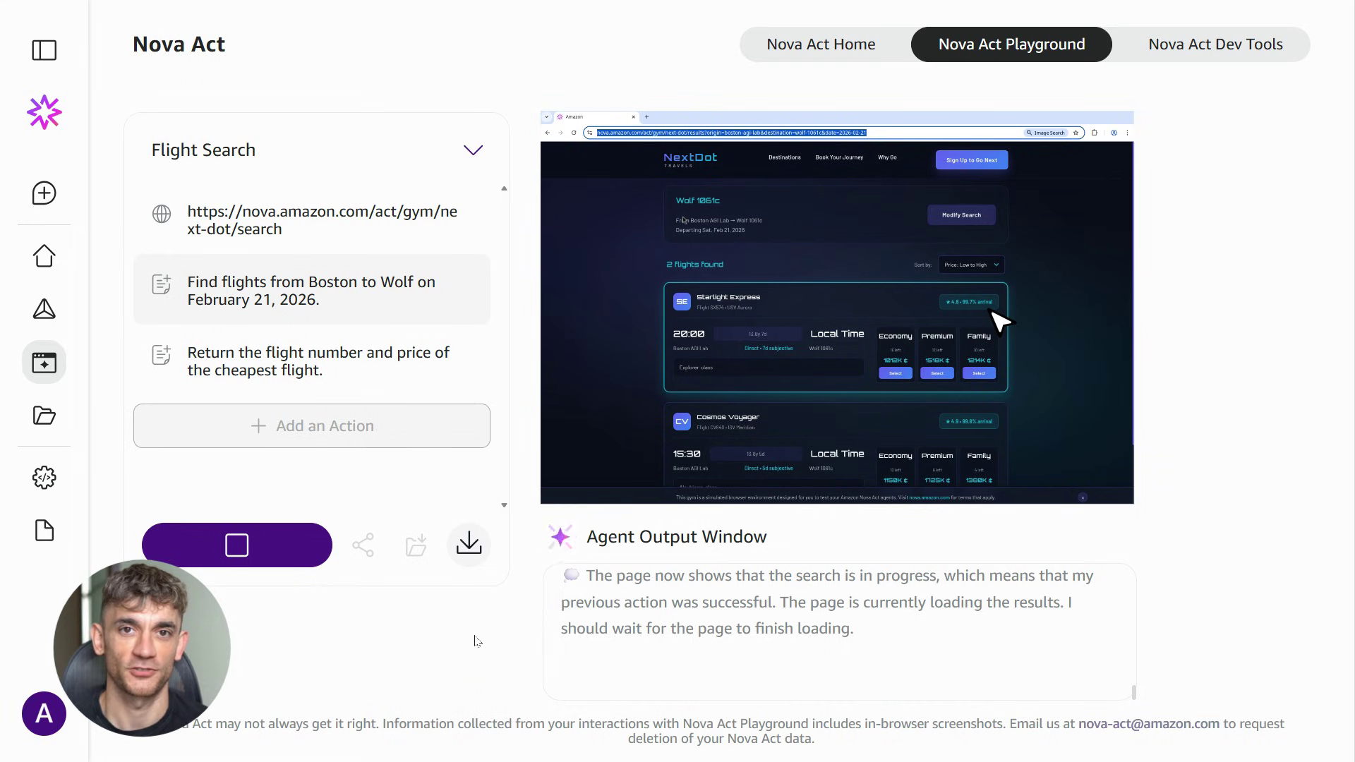
# Replace the existing steps with the Booking Agent sample and run it
pyautogui.click(473, 150)
pyautogui.click(197, 430)
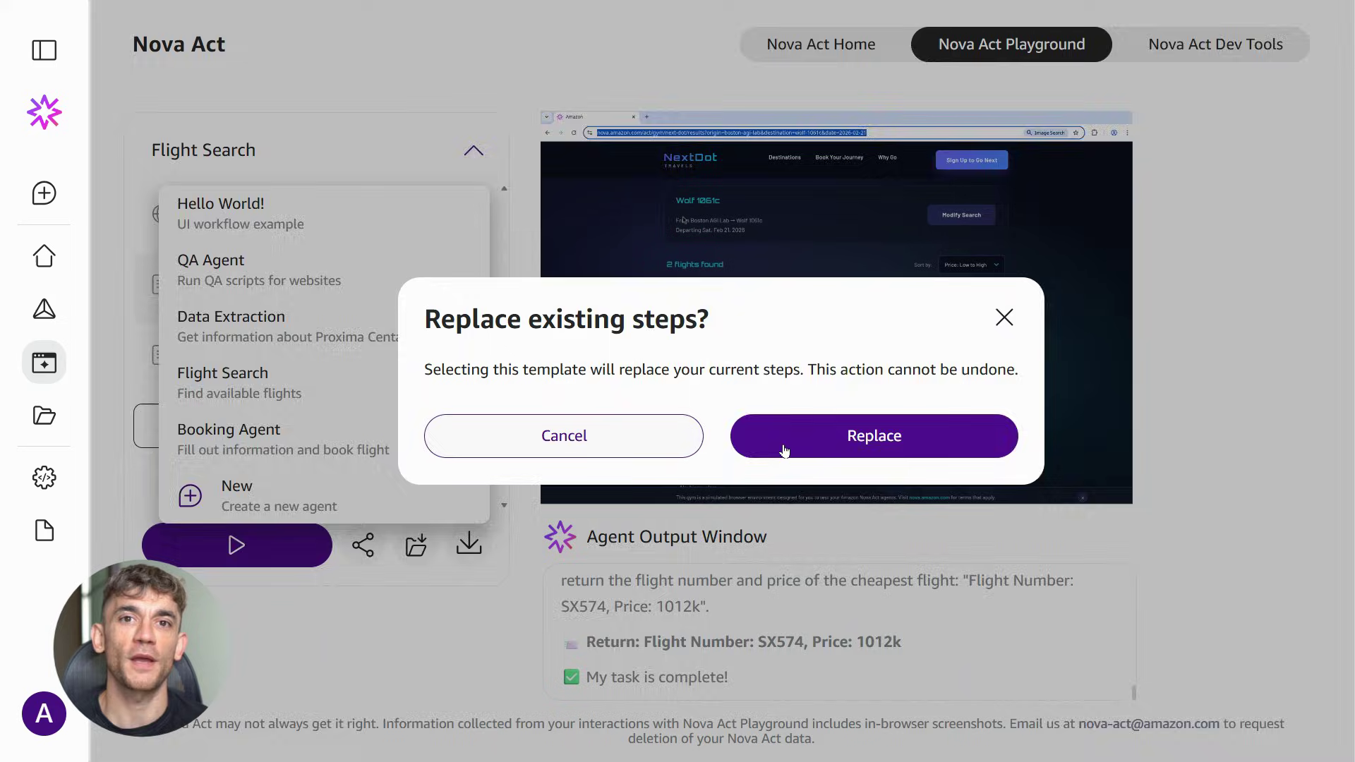
pyautogui.click(792, 438)
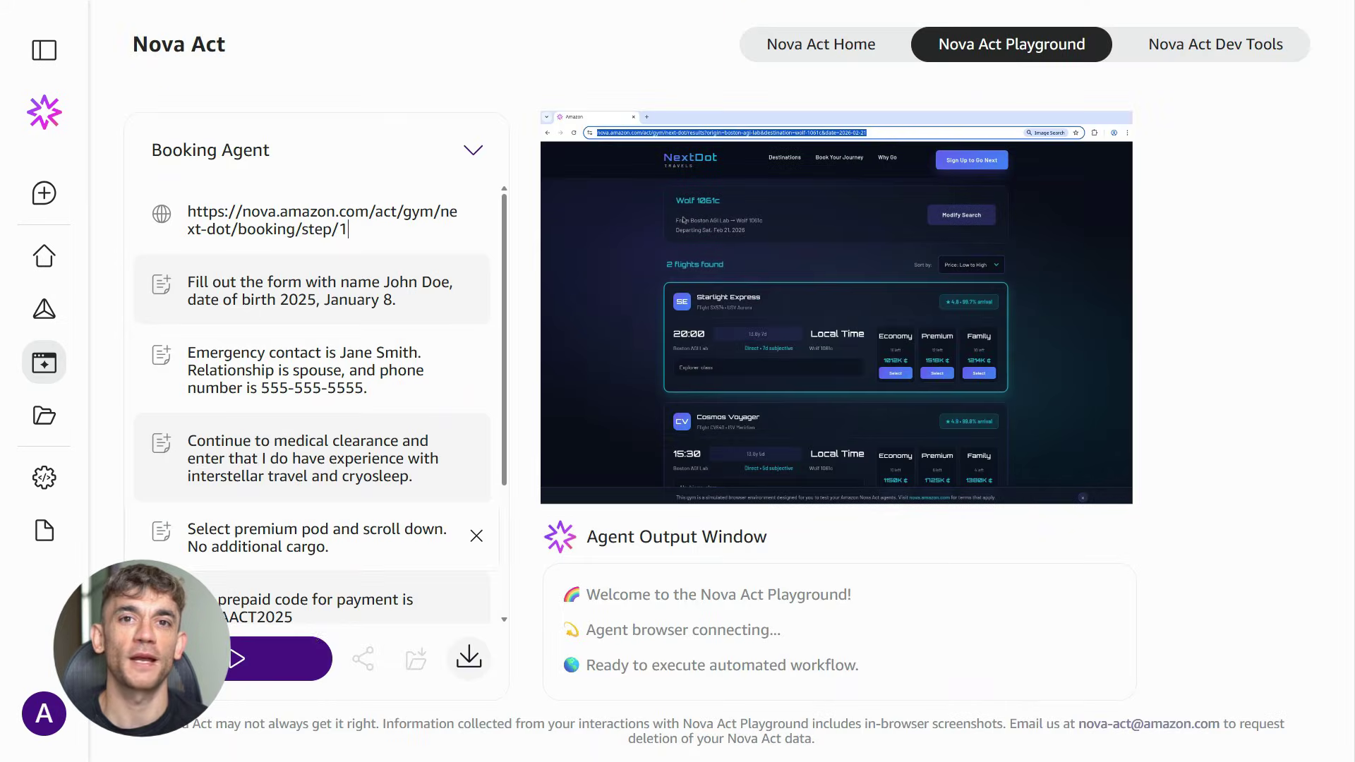
pyautogui.click(255, 663)
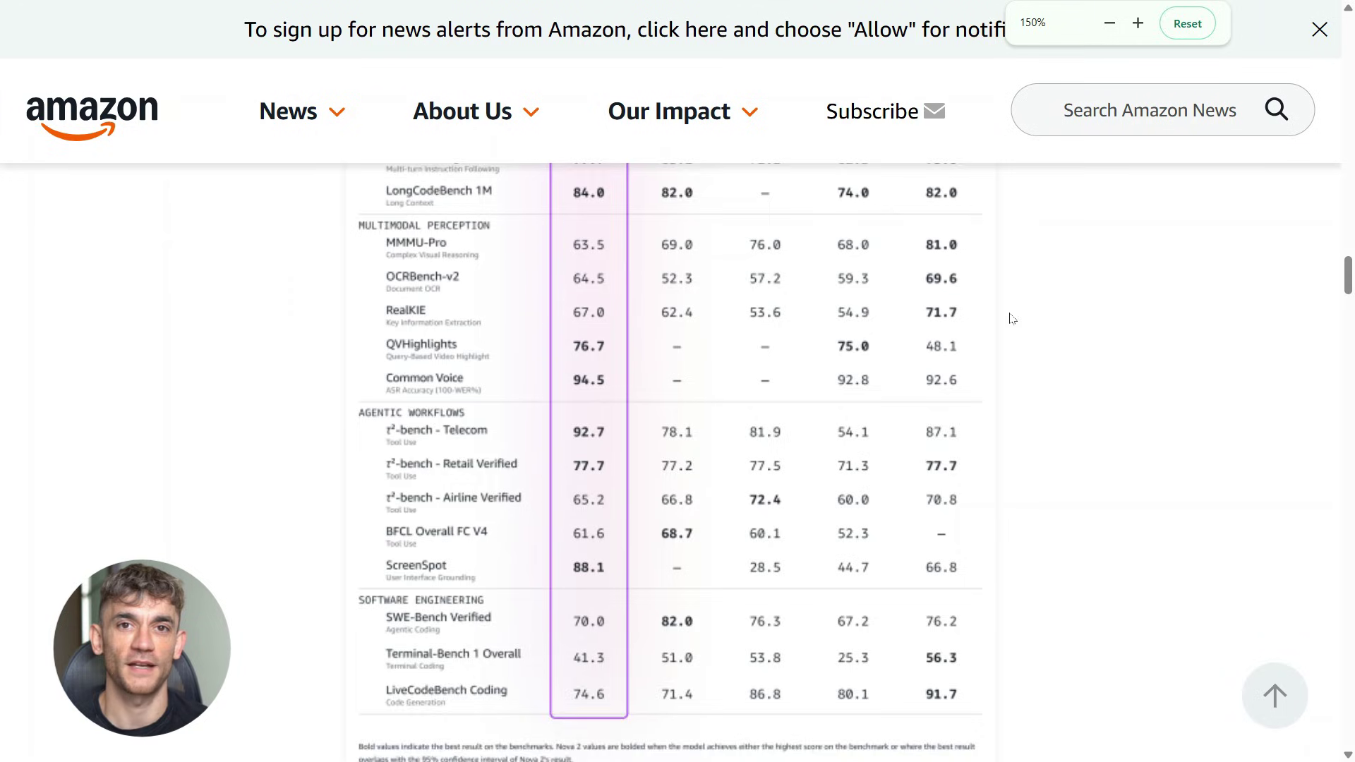
# Zoom the Nova 2 Pro benchmark table to 200% and scroll through its scores
pyautogui.scroll(5, 1009, 316)
pyautogui.scroll(-6, 1009, 318)
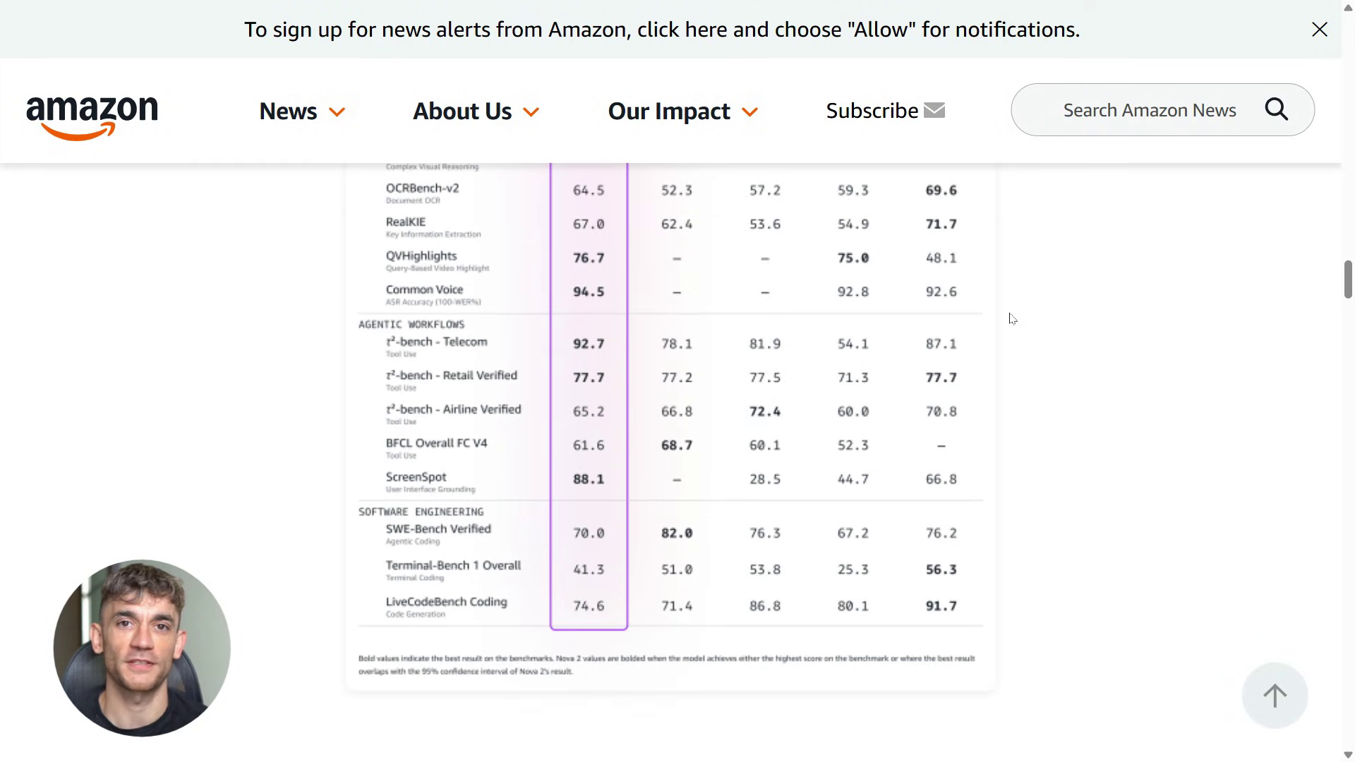
pyautogui.scroll(6, 1009, 317)
pyautogui.hotkey('ctrl', '+')
pyautogui.hotkey('ctrl', '+')
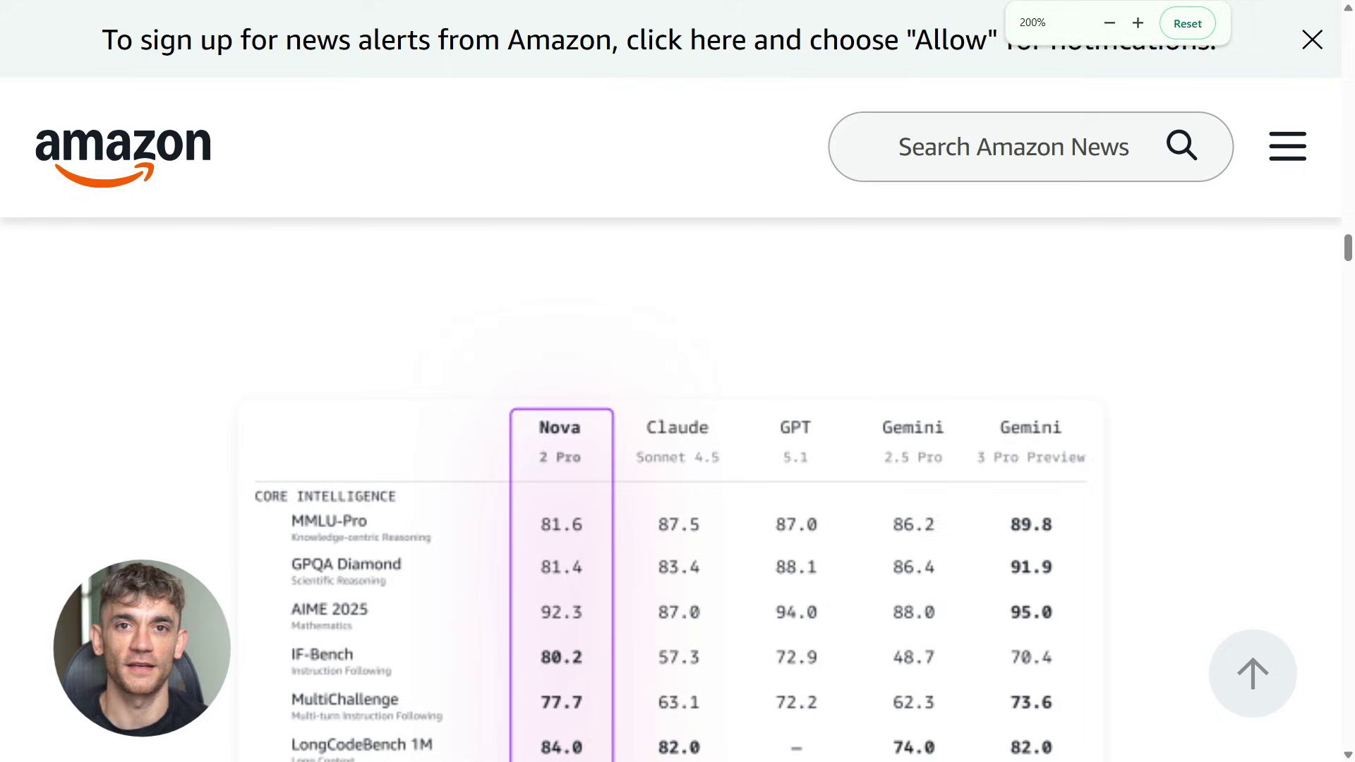
pyautogui.scroll(-12, 1009, 318)
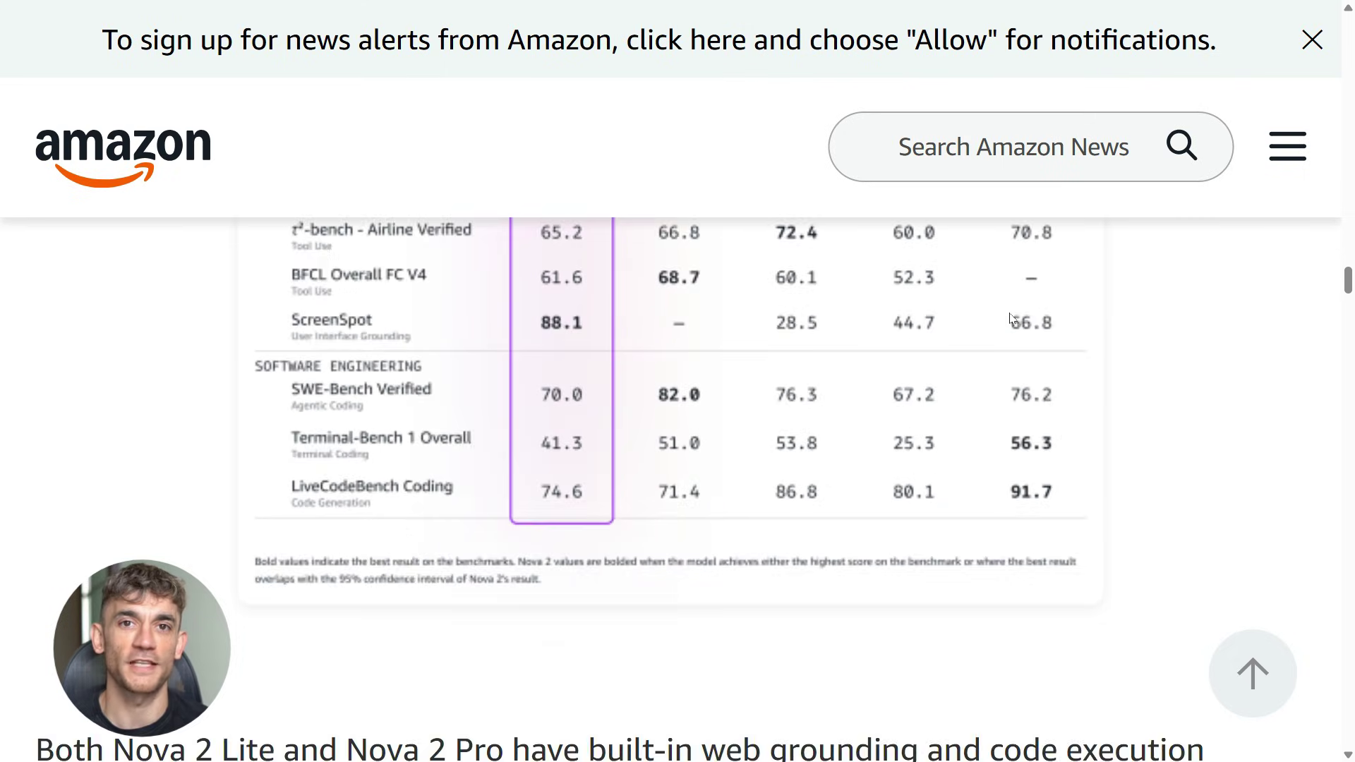
pyautogui.scroll(7, 1009, 318)
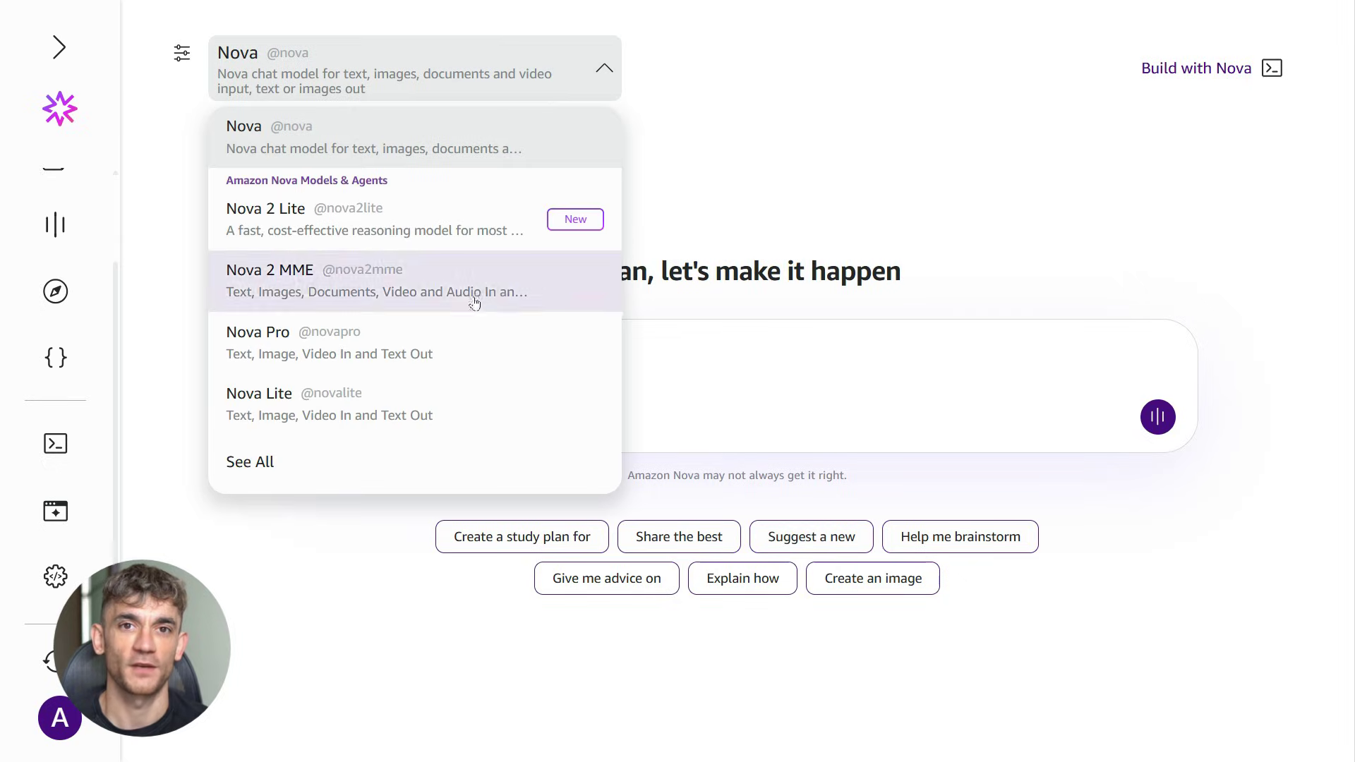
pyautogui.click(544, 224)
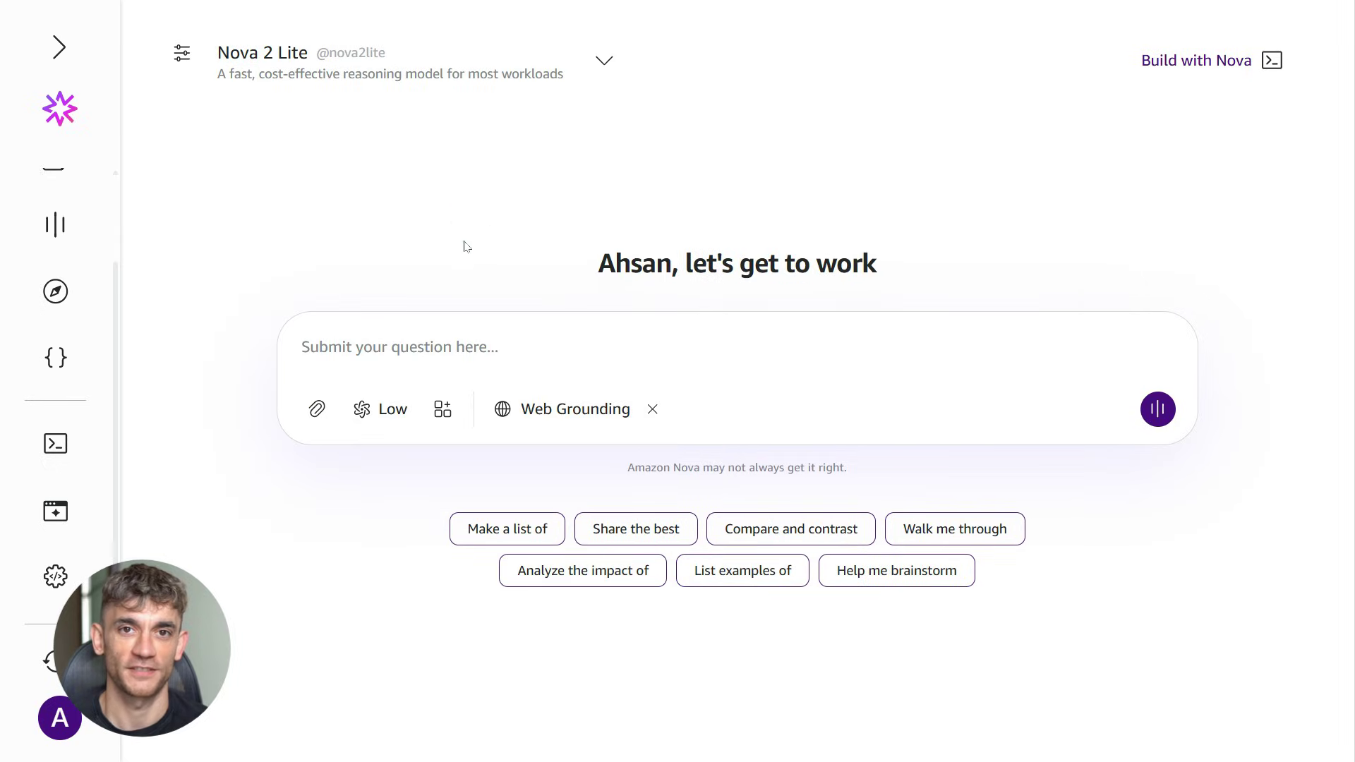
pyautogui.click(57, 46)
pyautogui.scroll(-3, 191, 395)
pyautogui.click(198, 588)
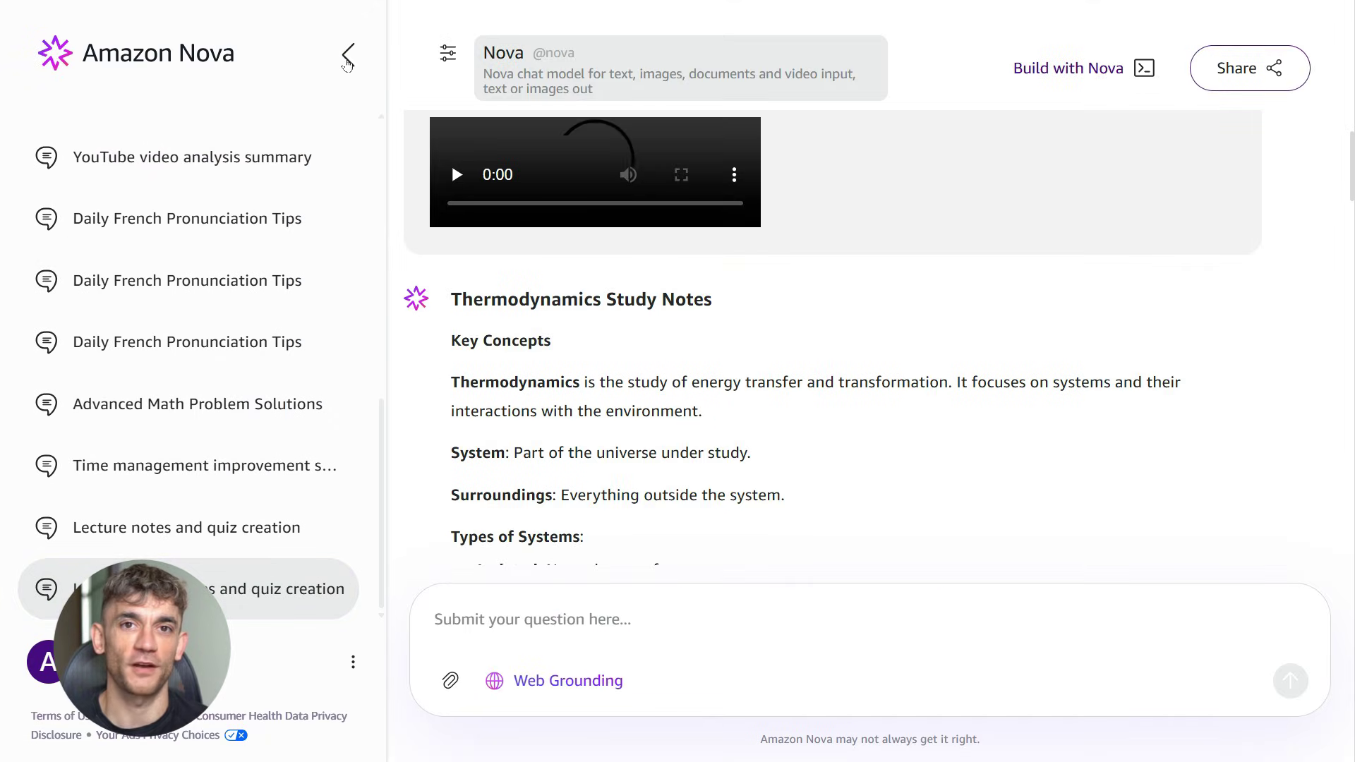
pyautogui.click(348, 57)
pyautogui.scroll(-15, 751, 381)
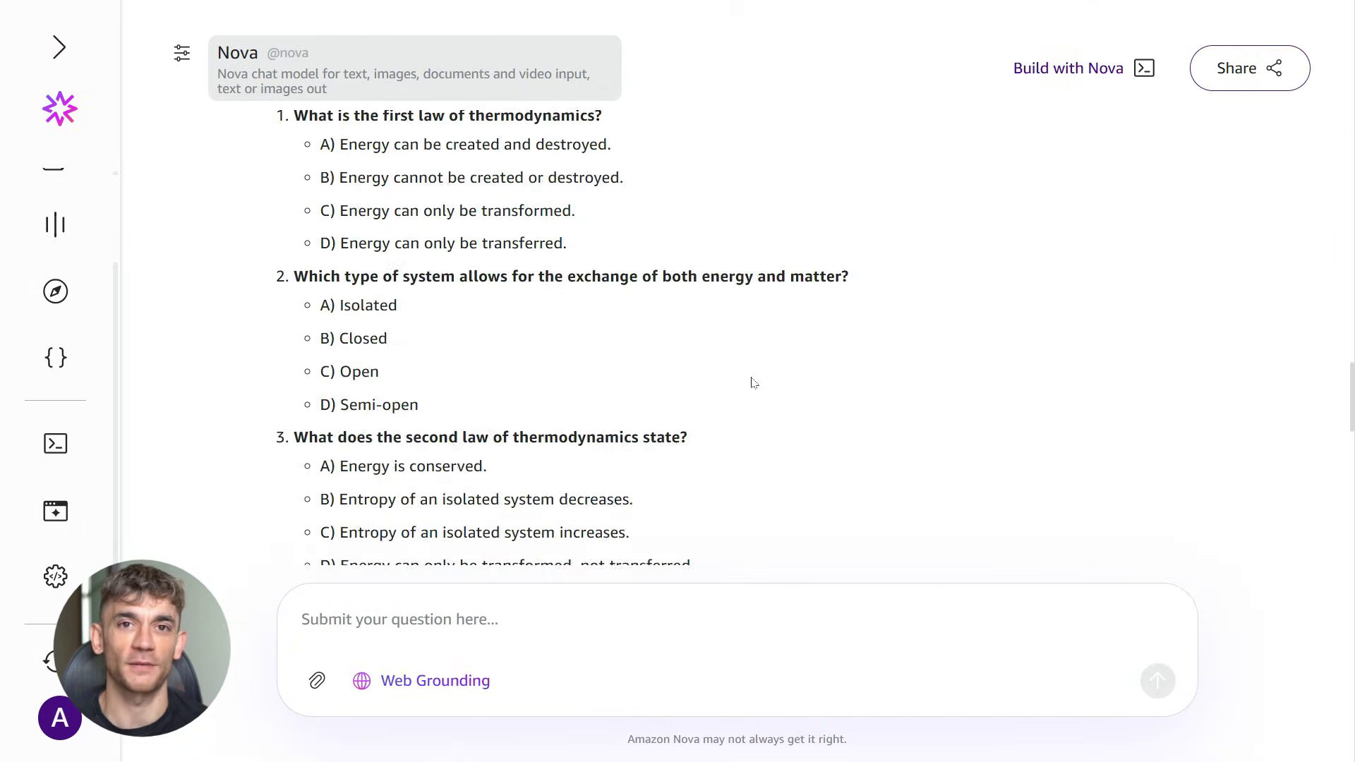
pyautogui.scroll(-5, 752, 382)
pyautogui.scroll(15, 752, 381)
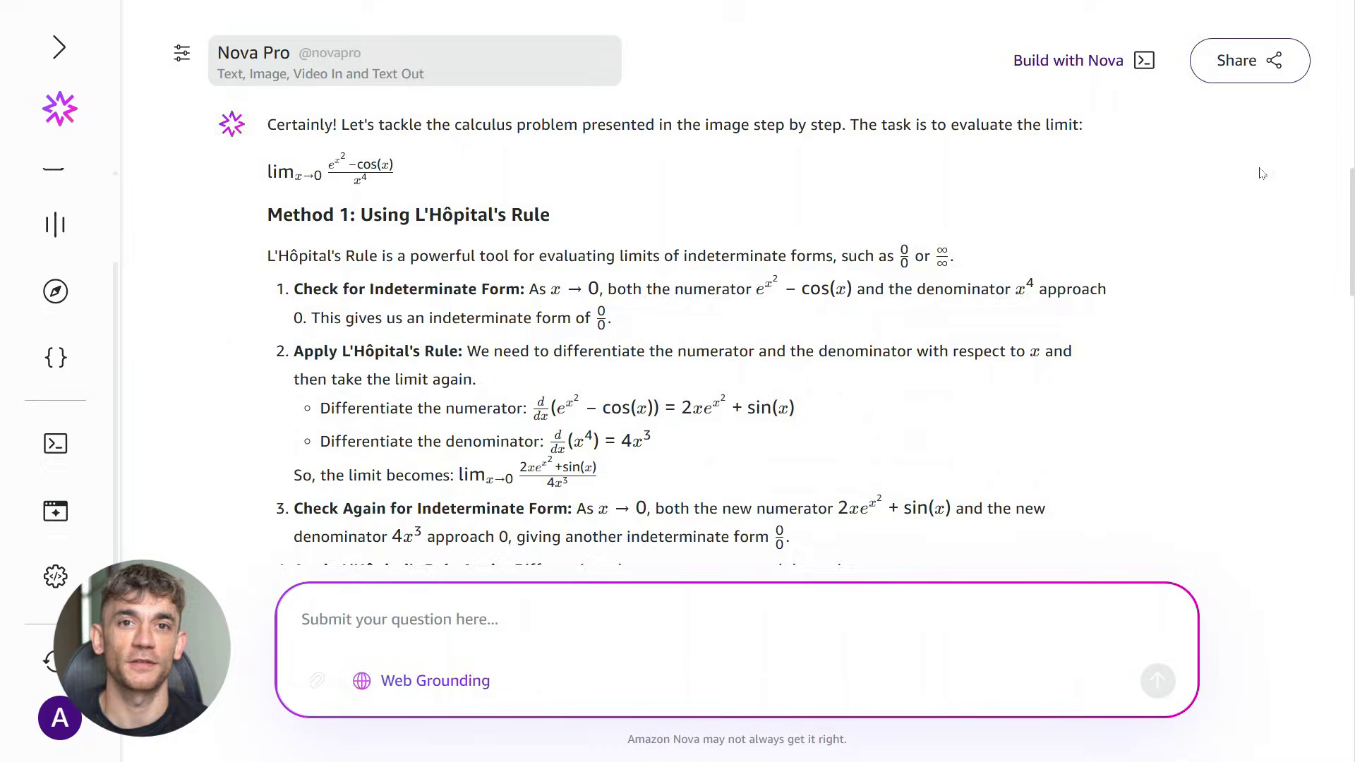
pyautogui.scroll(-20, 1262, 174)
pyautogui.scroll(10, 1262, 202)
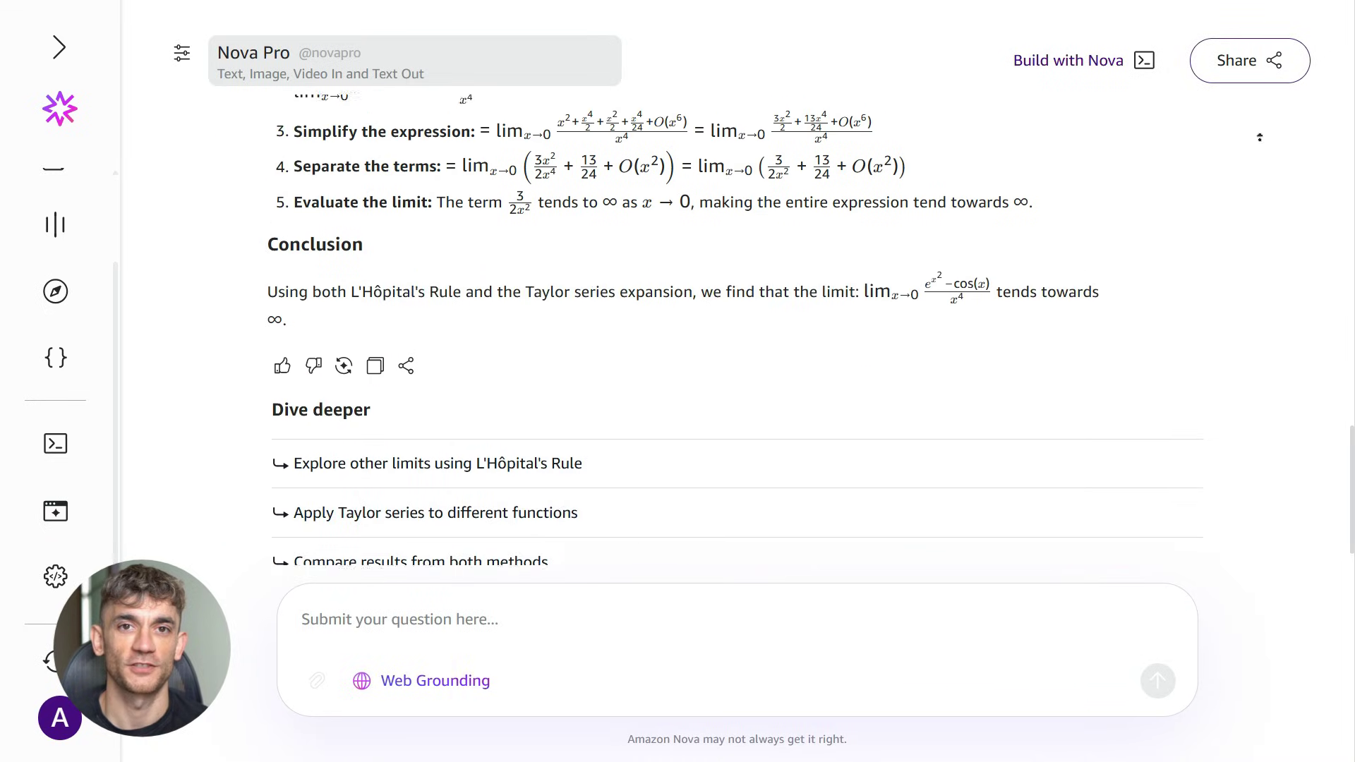
pyautogui.scroll(6, 1258, 131)
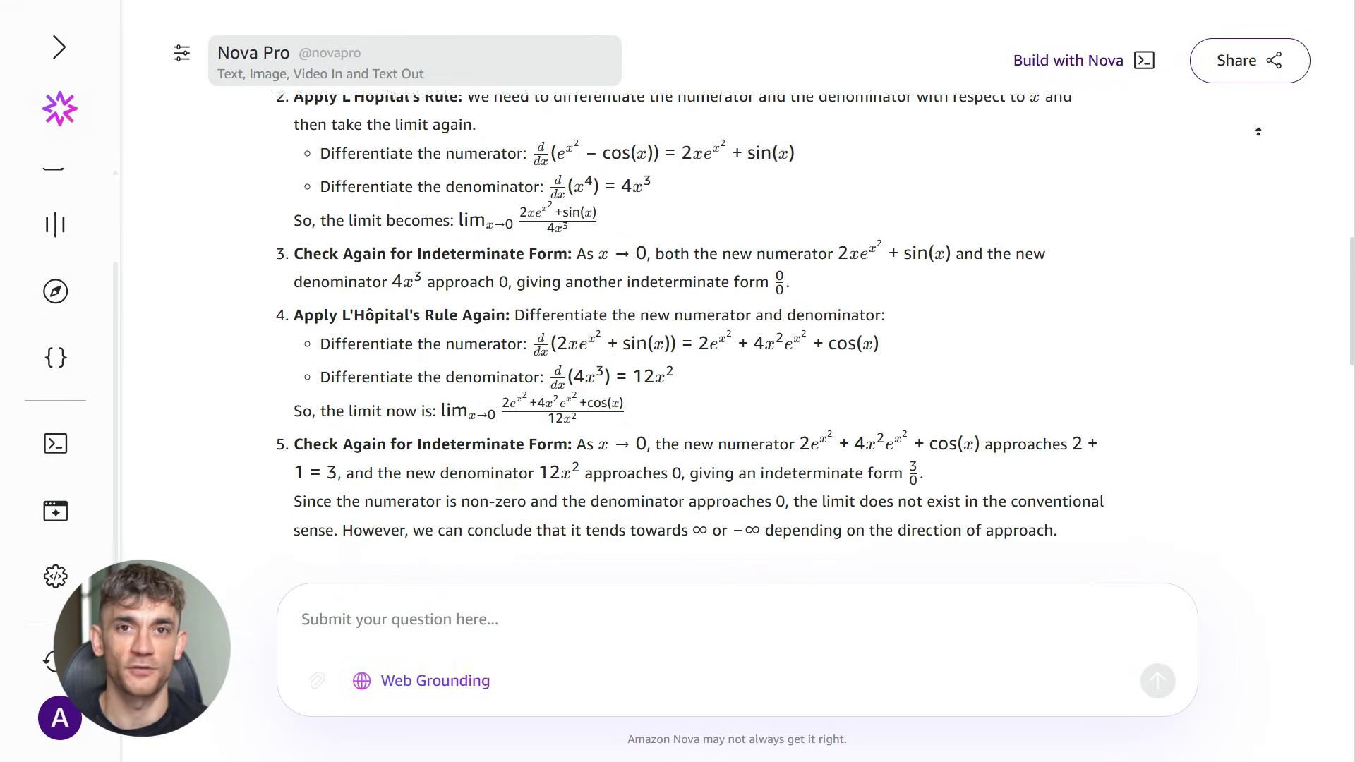
# Scroll to the purple Play button and run the Data Extraction sample agent
pyautogui.scroll(-4, 638, 307)
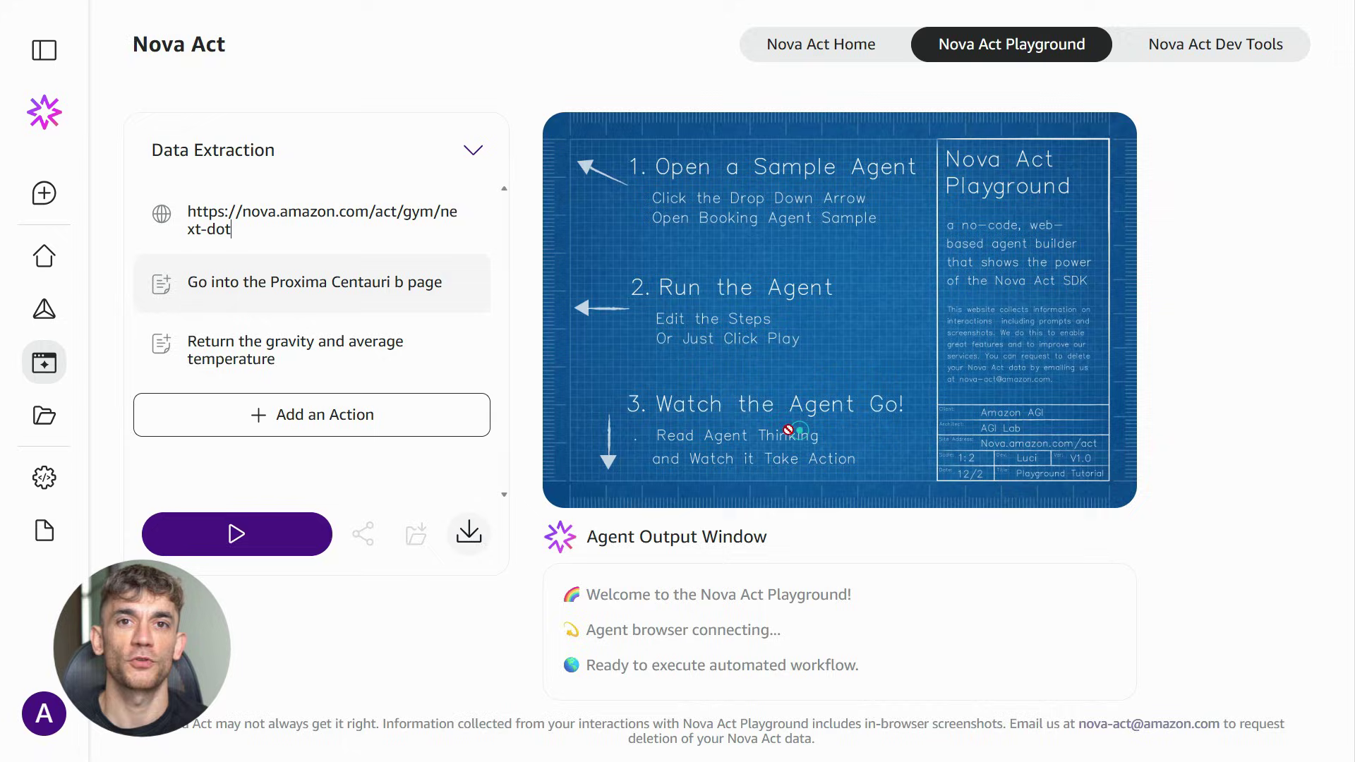
pyautogui.click(288, 528)
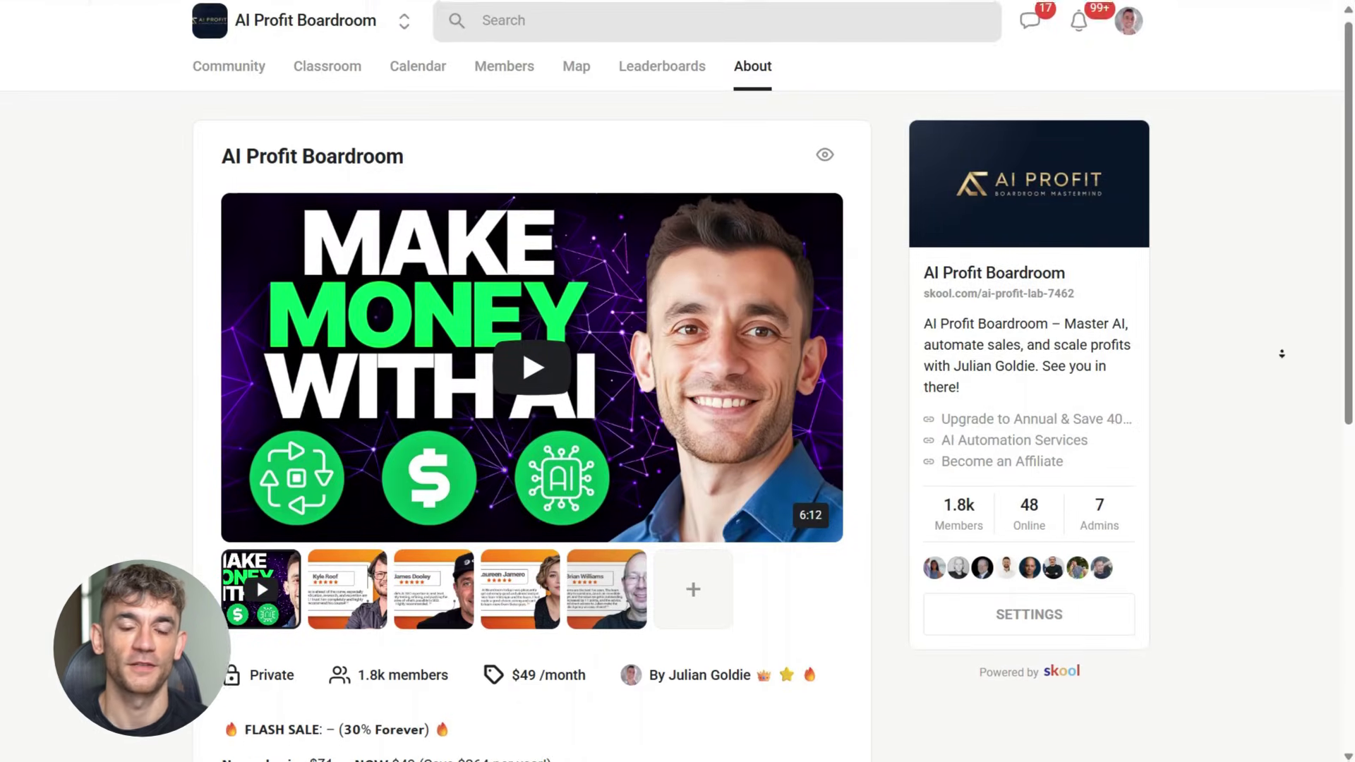
# Scroll down through the AI Profit Boardroom About page and back up
pyautogui.scroll(-3, 1281, 354)
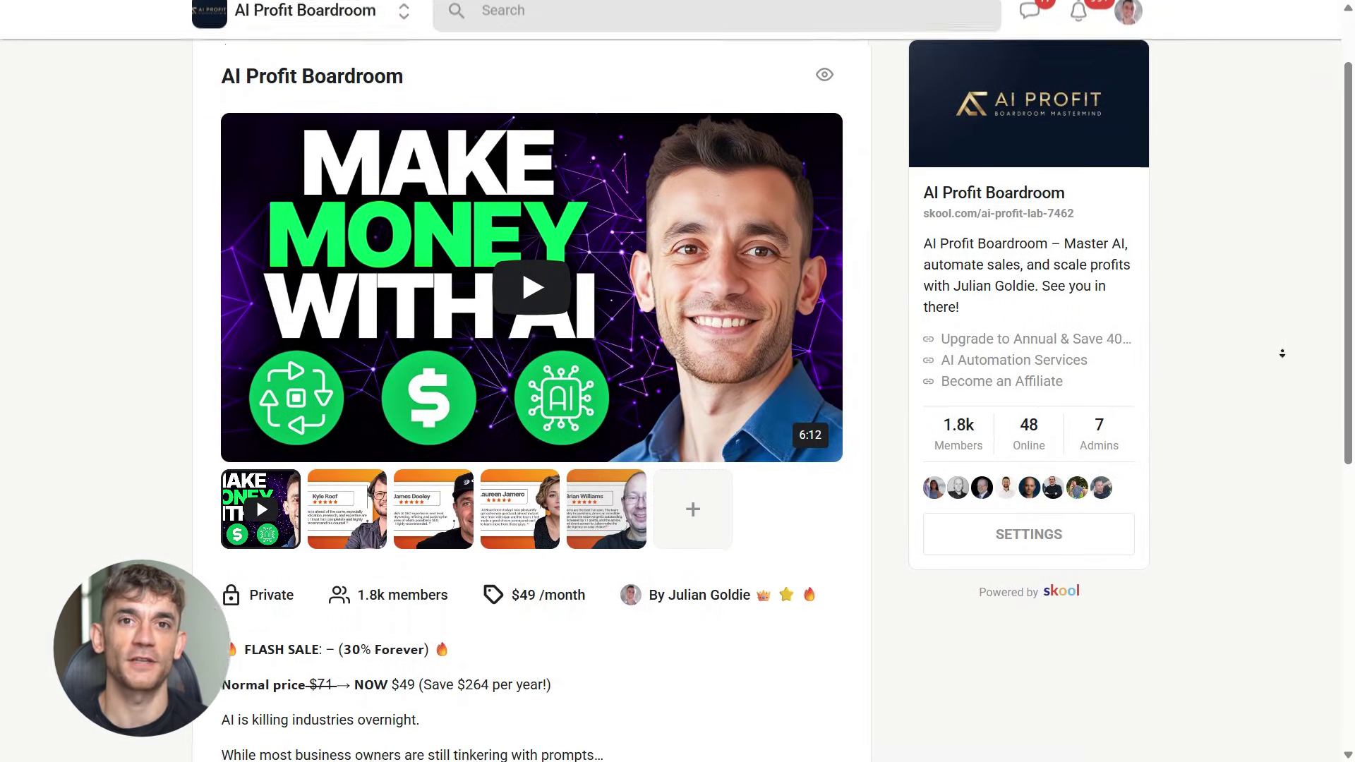
pyautogui.scroll(-4, 1281, 360)
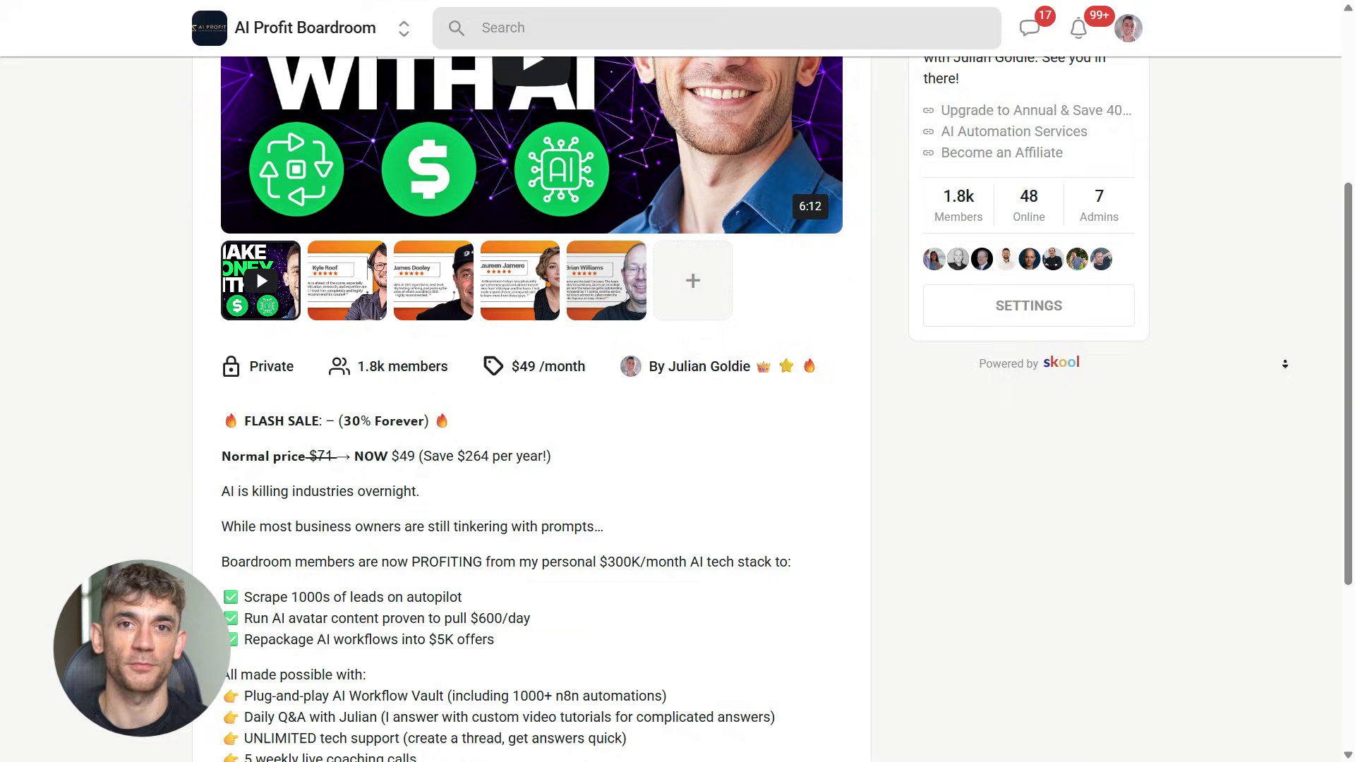
pyautogui.scroll(-2, 1285, 365)
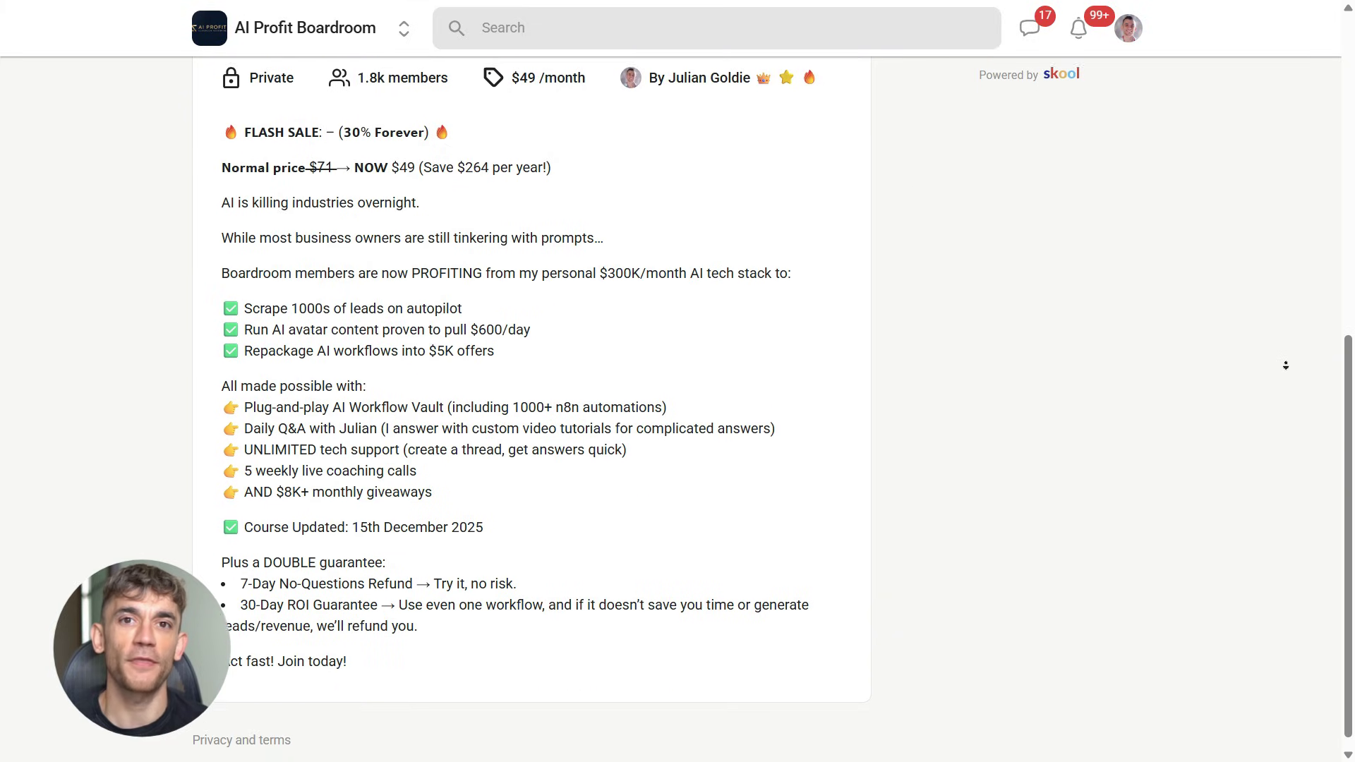
pyautogui.scroll(5, 1289, 369)
pyautogui.scroll(4, 1288, 368)
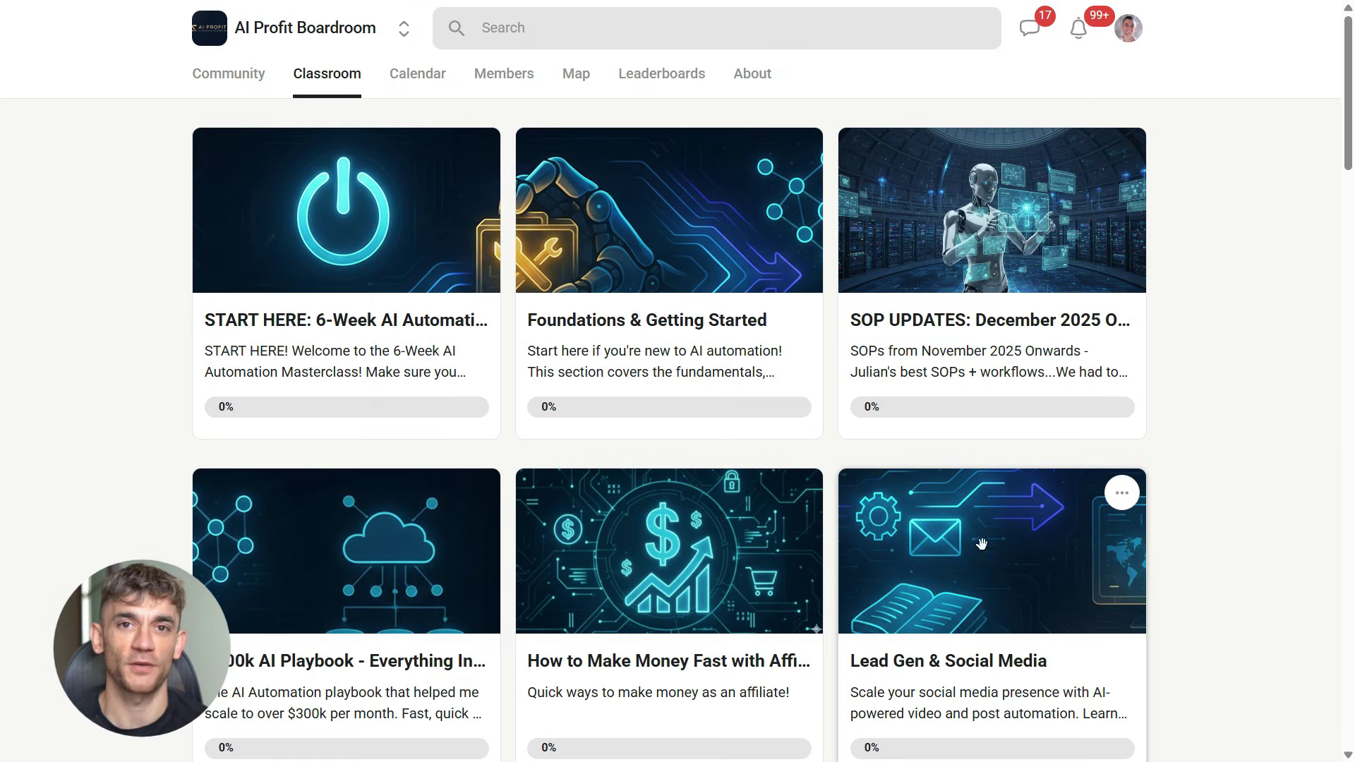
# Browse further down the page and select the community description text
pyautogui.scroll(-8, 1284, 453)
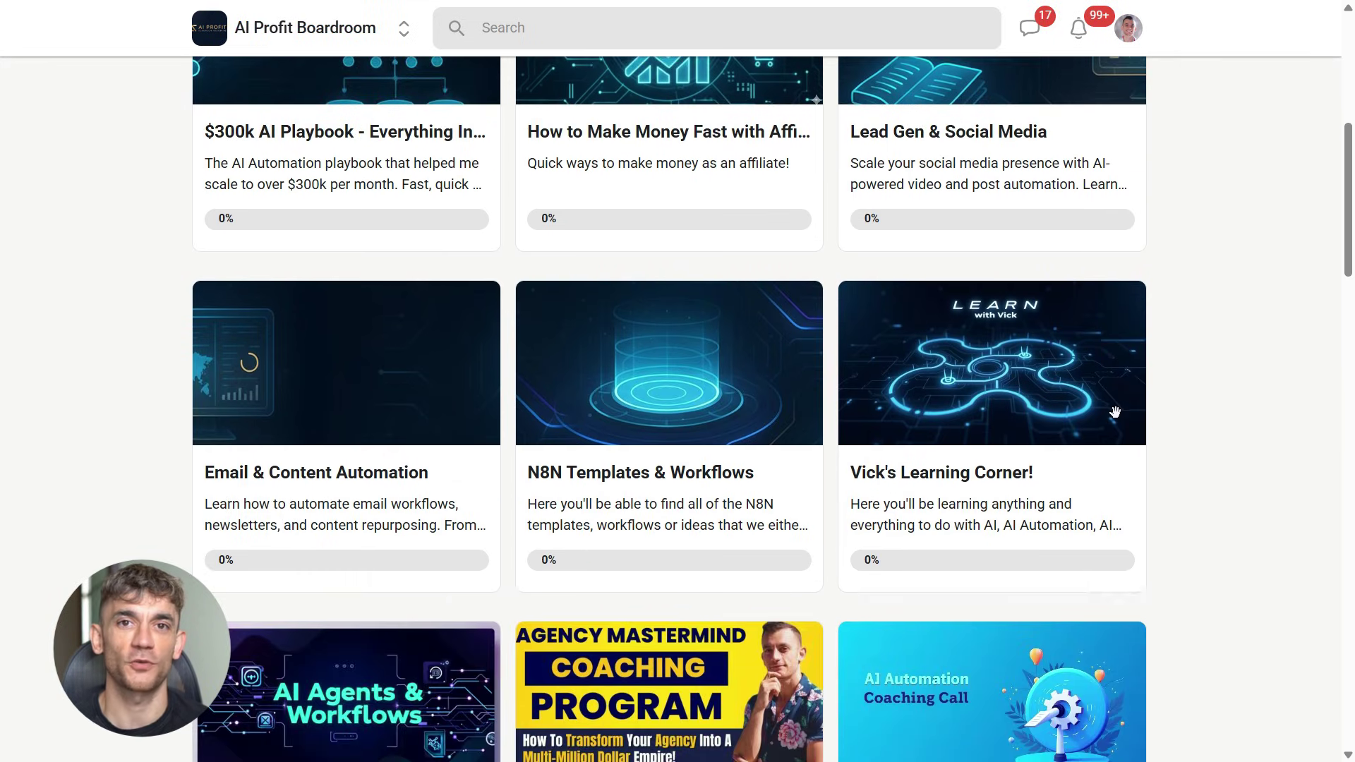
pyautogui.scroll(-5, 538, 399)
pyautogui.scroll(-4, 478, 460)
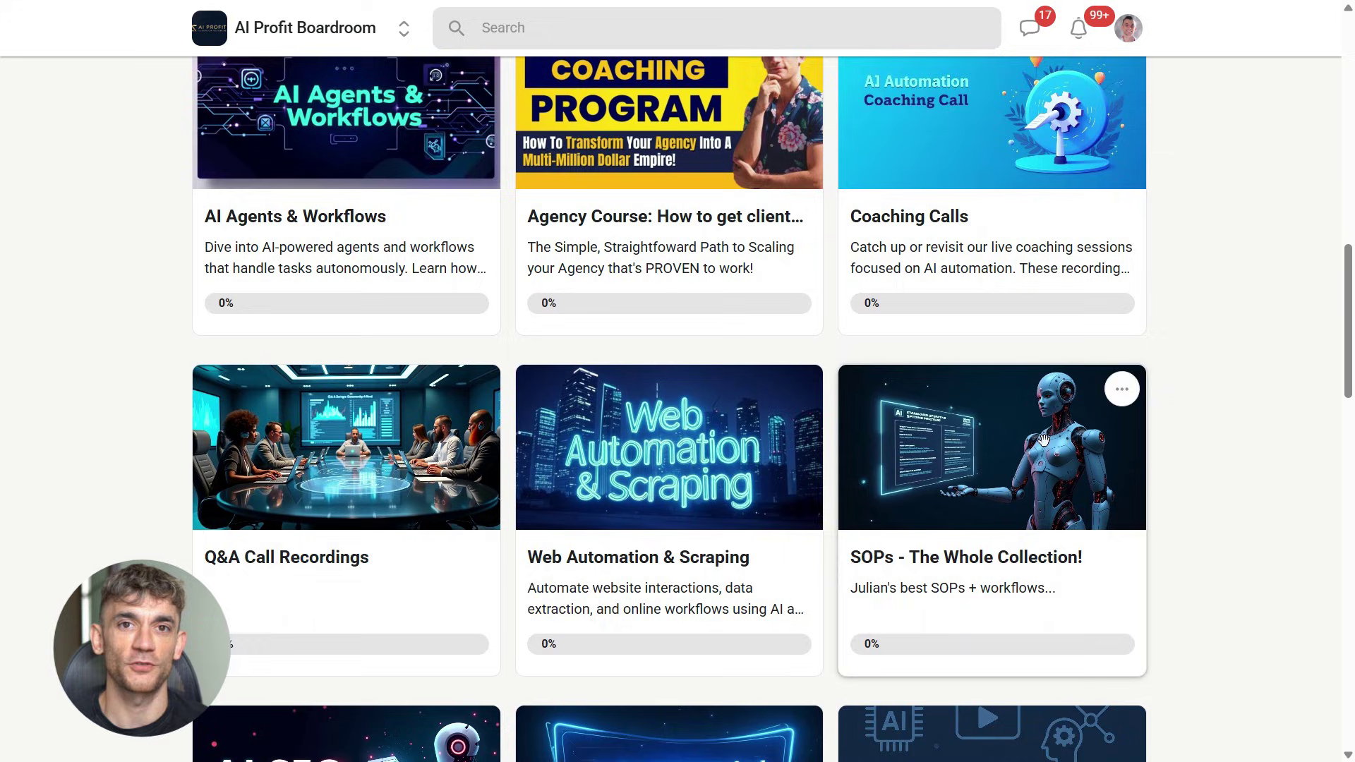
pyautogui.scroll(15, 356, 568)
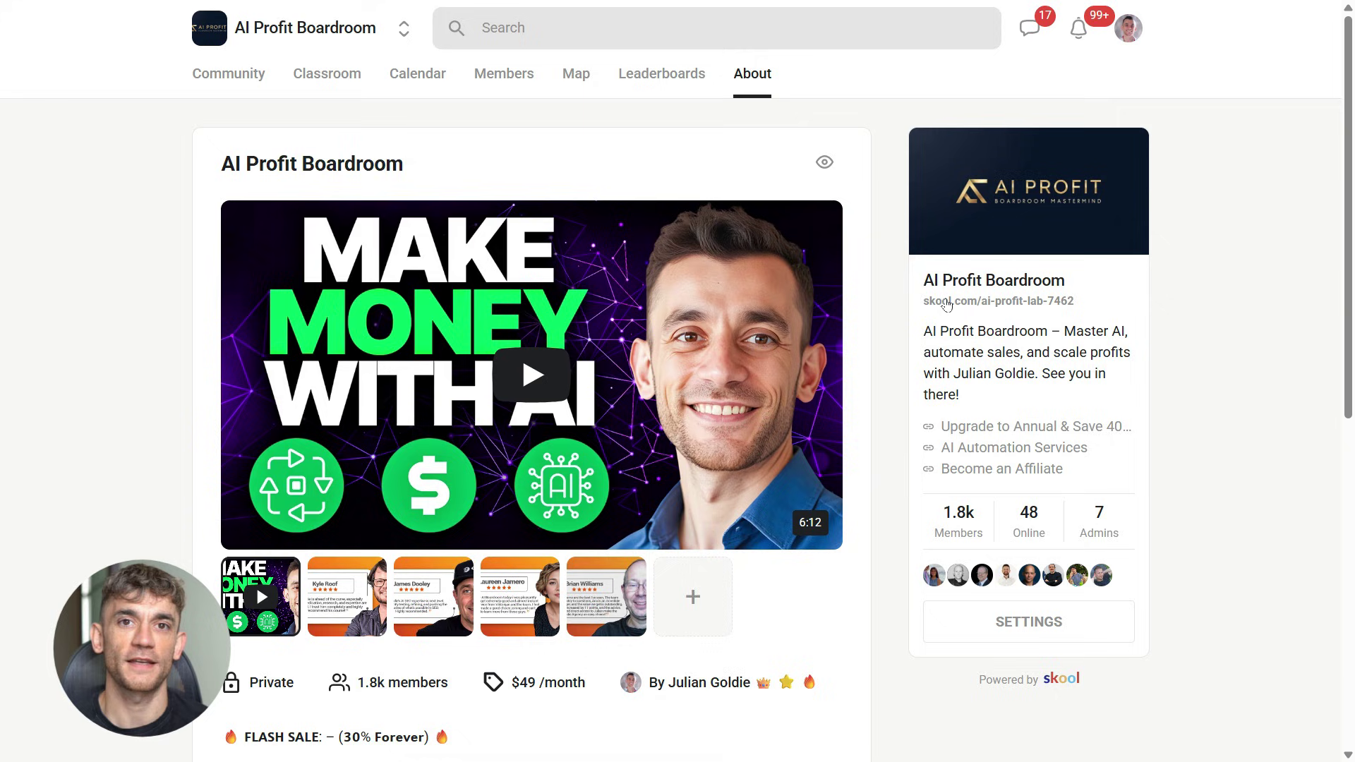
pyautogui.tripleClick(959, 331)
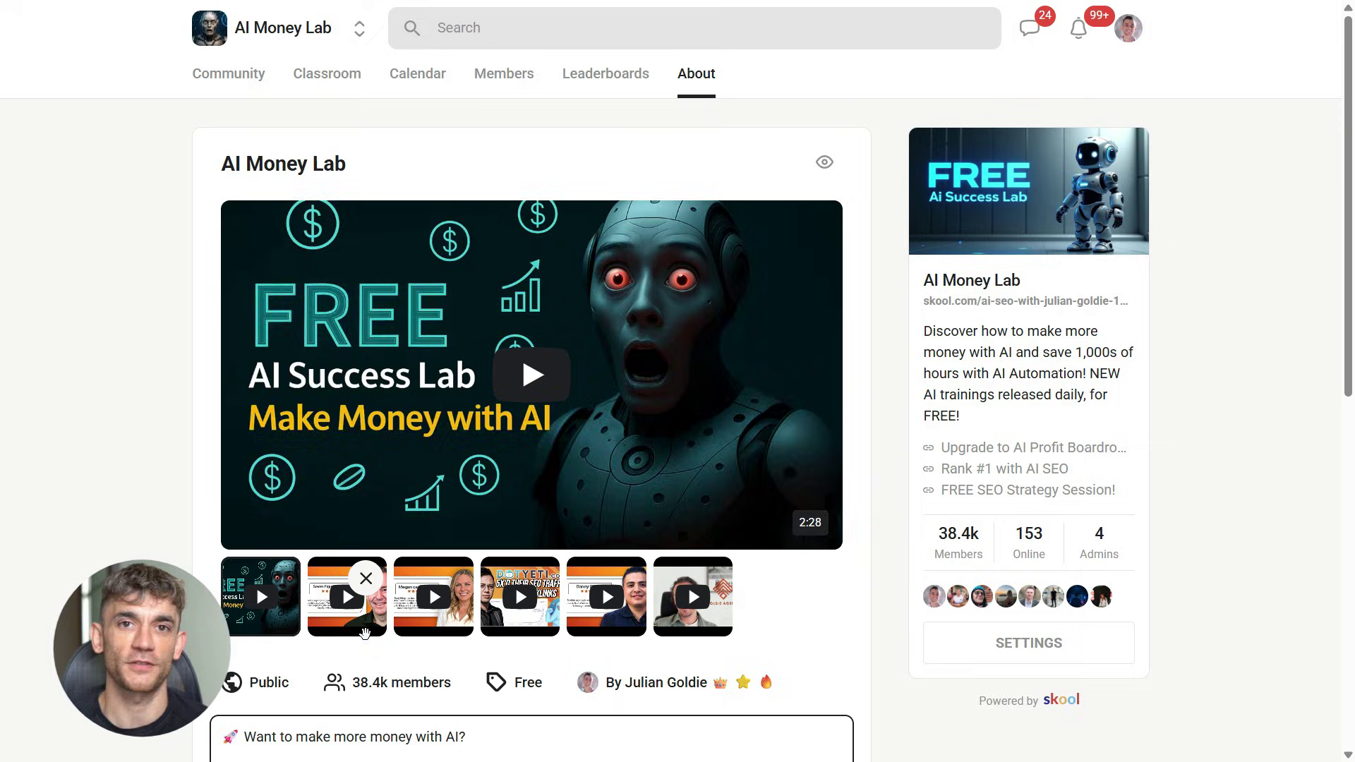
# Play the second preview video and the fifth testimonial in the AI Money Lab About player
pyautogui.click(355, 618)
pyautogui.click(577, 616)
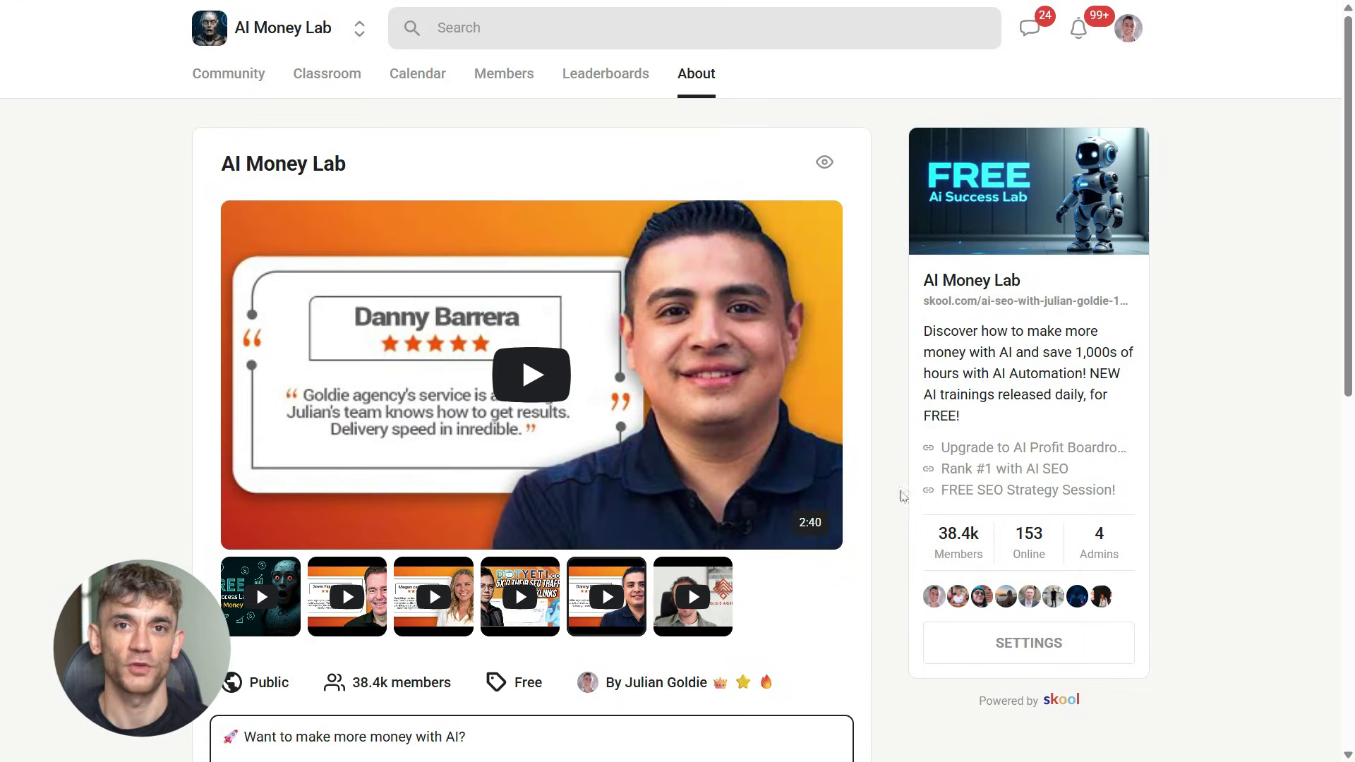
pyautogui.scroll(-1, 1274, 319)
pyautogui.scroll(-10, 1275, 319)
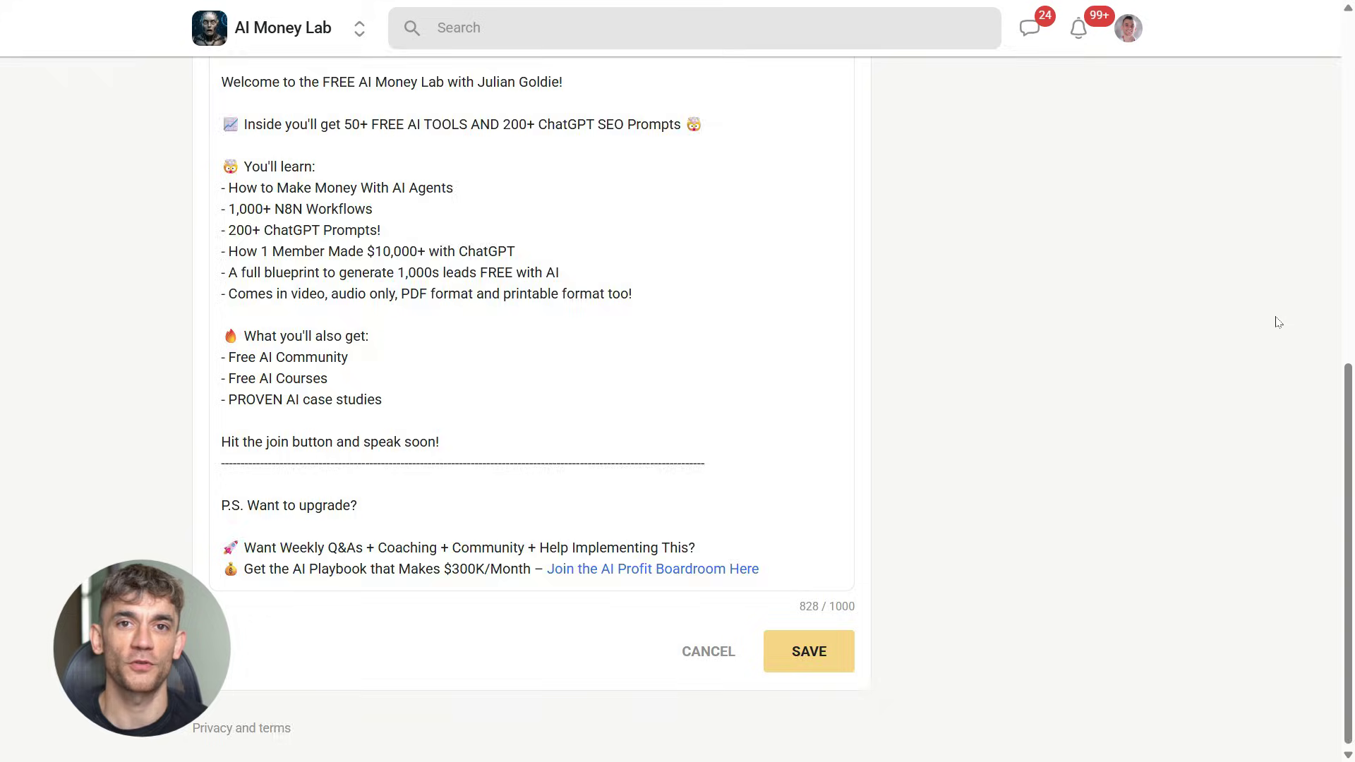
pyautogui.scroll(10, 1275, 319)
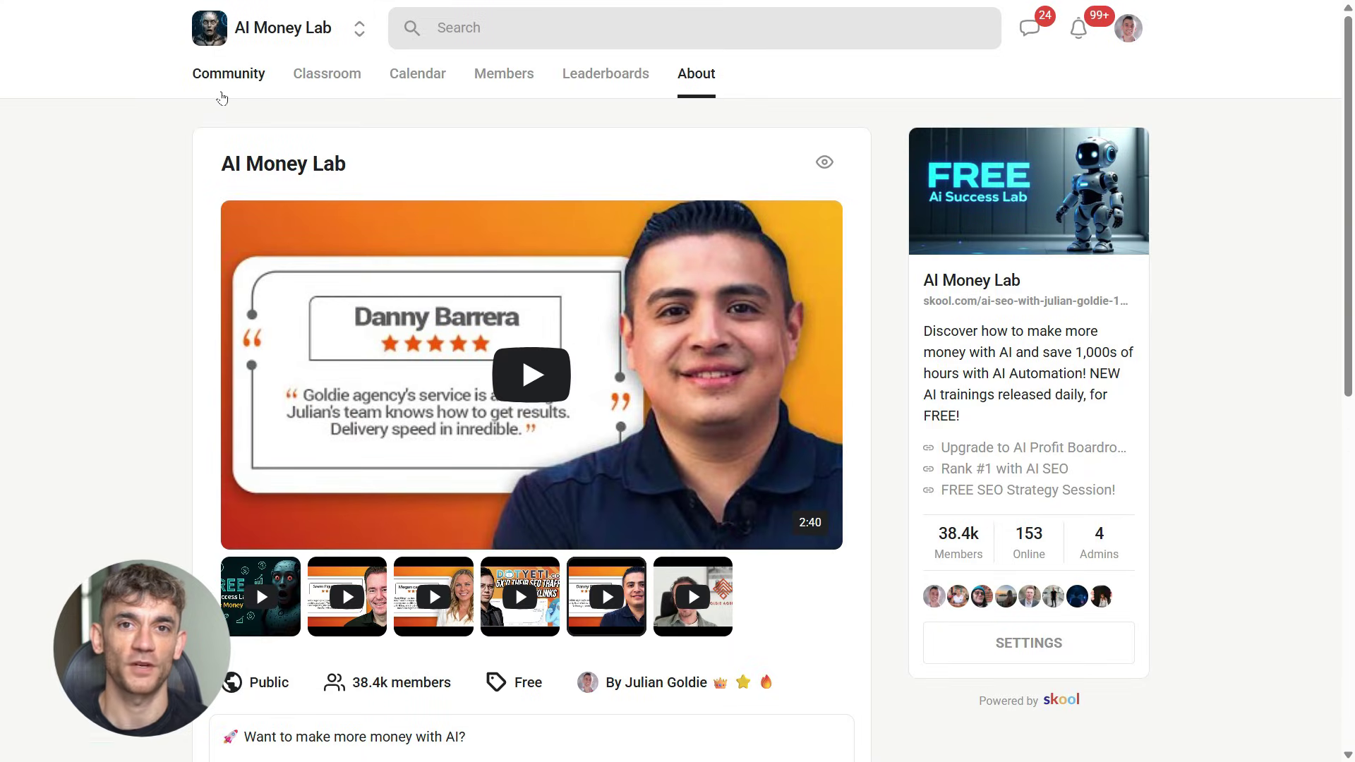
# Look through the AI Money Lab community feed
pyautogui.click(233, 74)
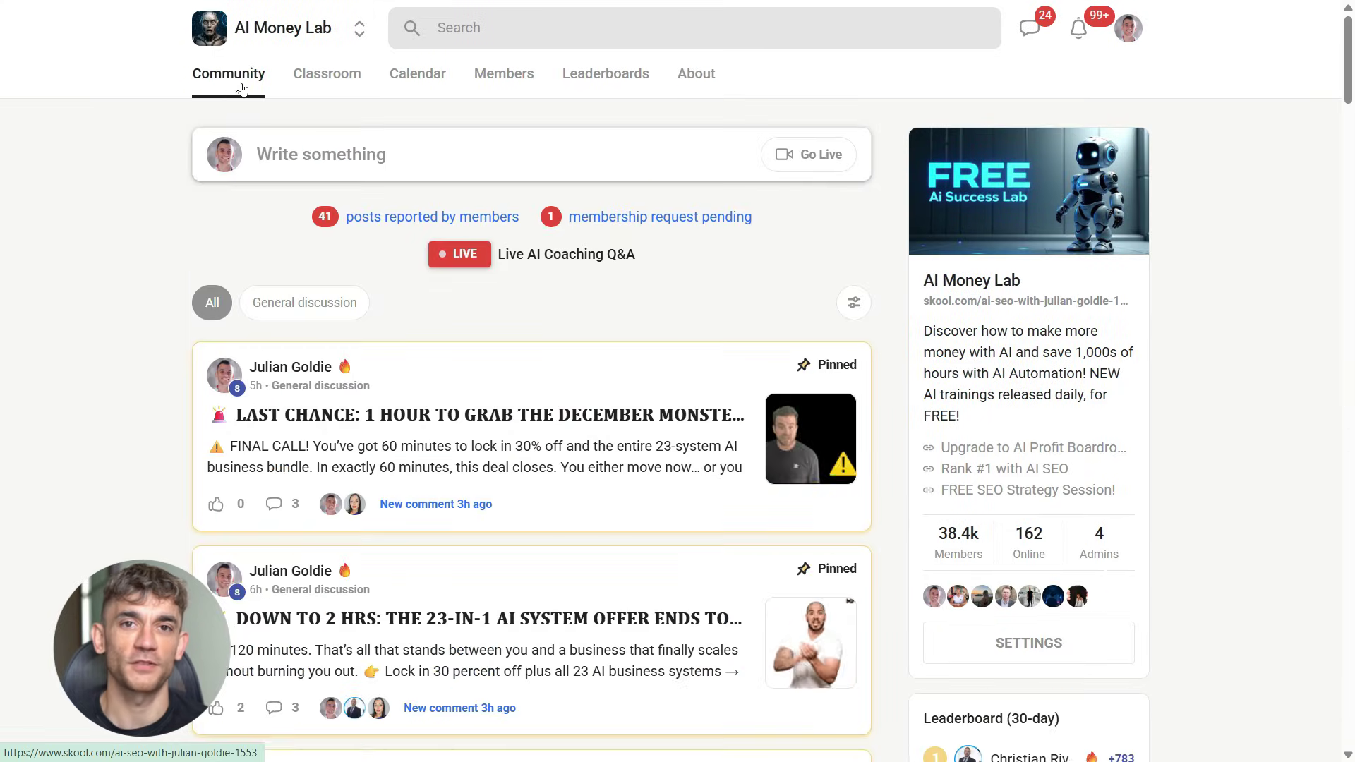
pyautogui.scroll(-2, 1253, 322)
pyautogui.scroll(-4, 1253, 323)
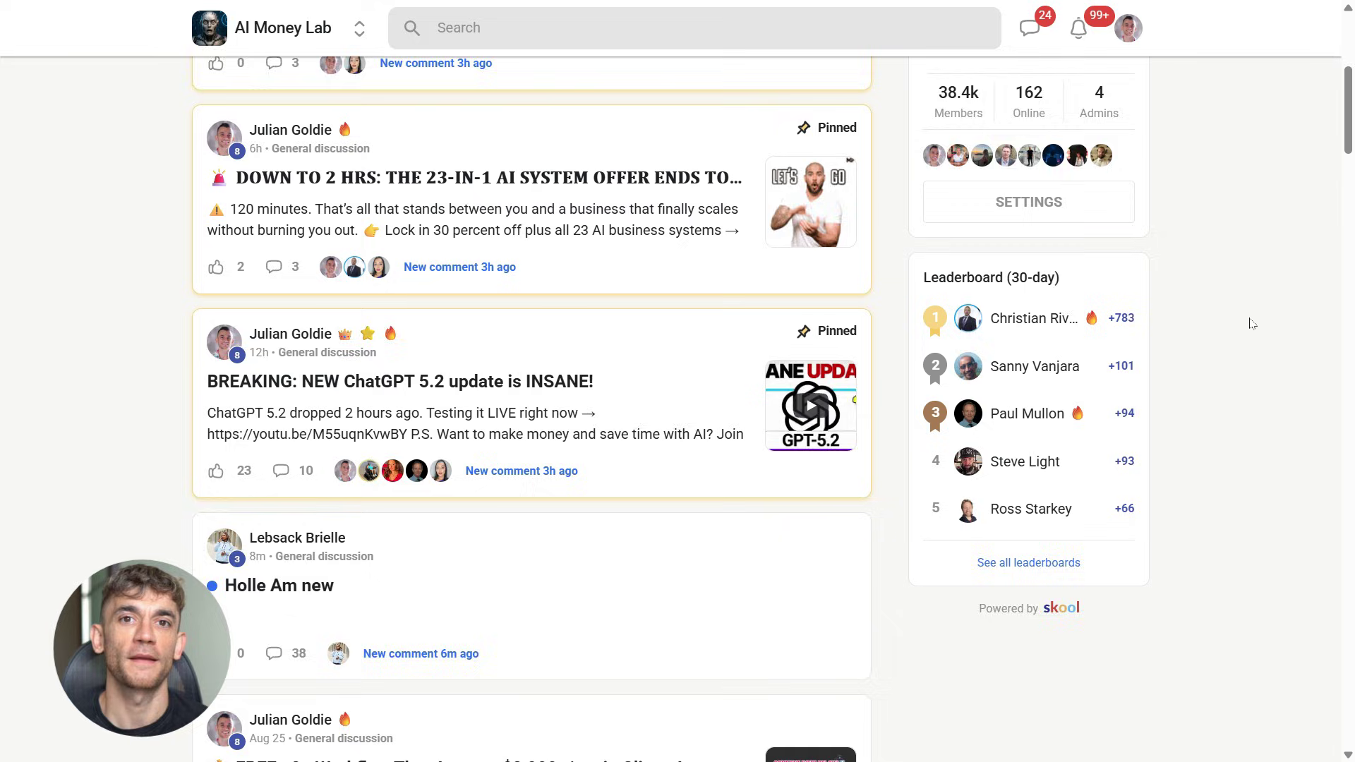
pyautogui.scroll(6, 1252, 322)
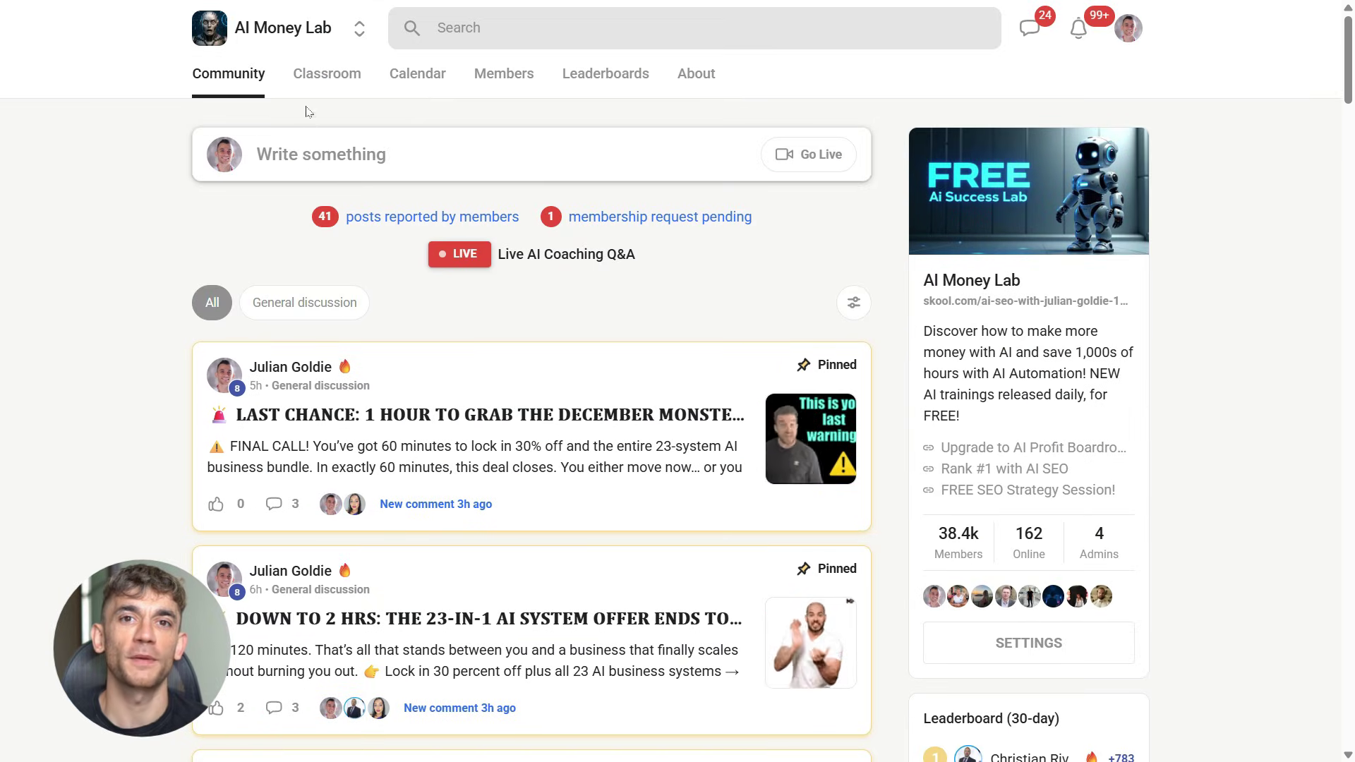
# Browse the Classroom course grid down to N8N Automation Templates and the SEO Link Building Webinar
pyautogui.click(308, 82)
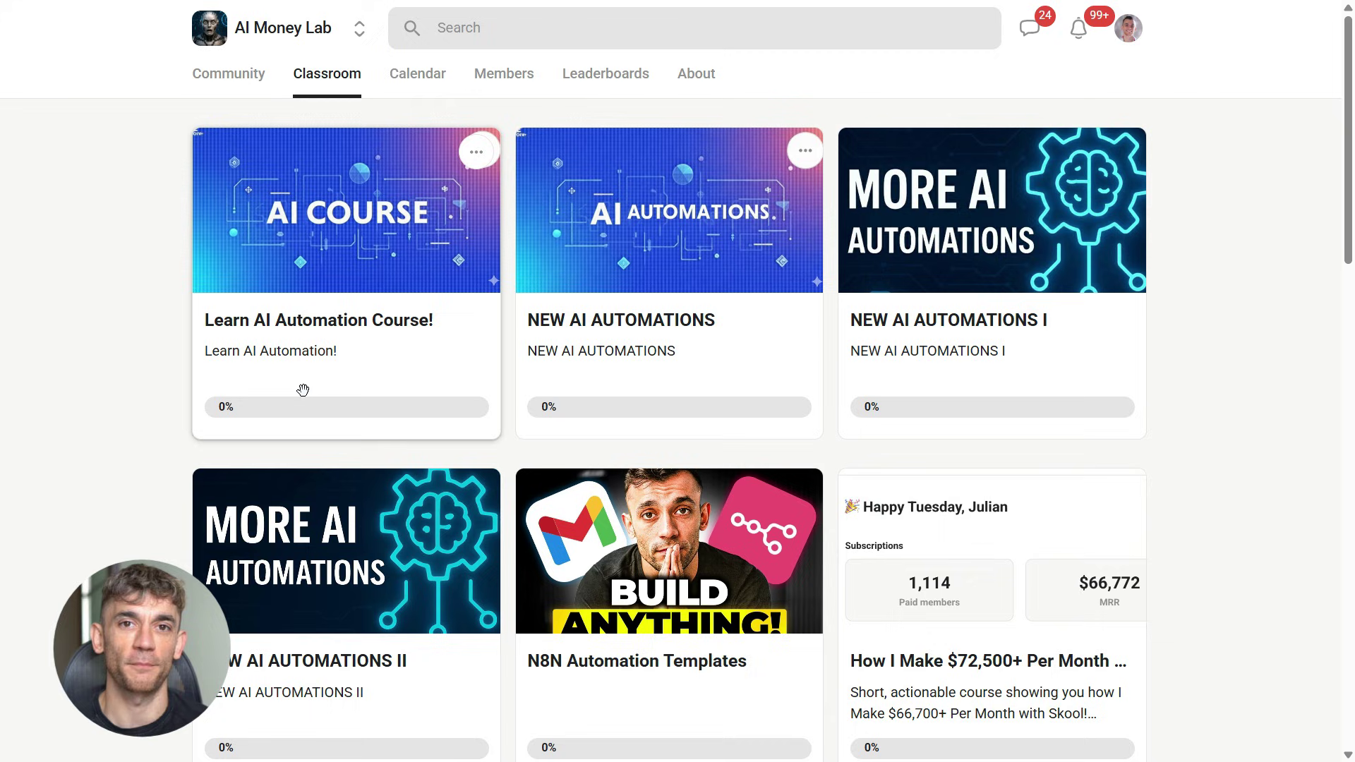
pyautogui.scroll(-9, 1177, 392)
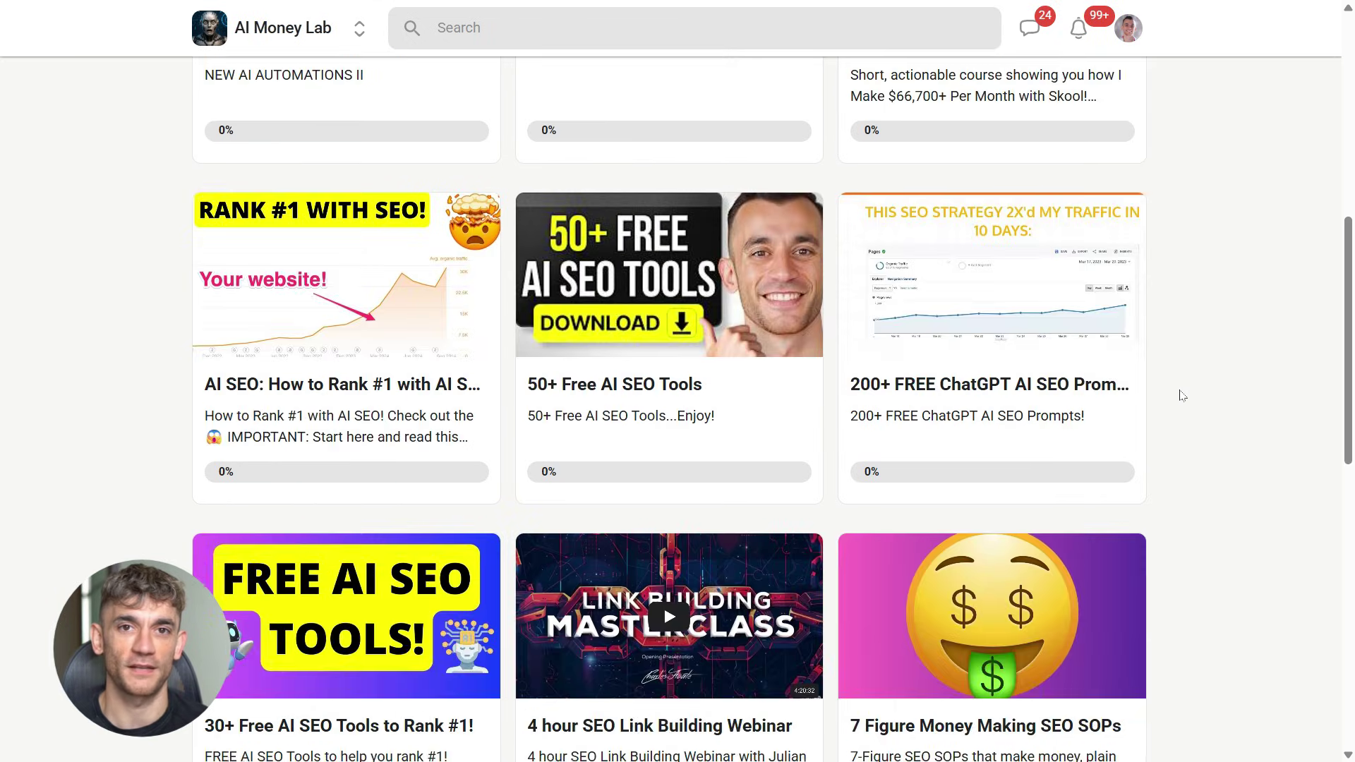
pyautogui.scroll(3, 1129, 402)
pyautogui.scroll(-5, 501, 496)
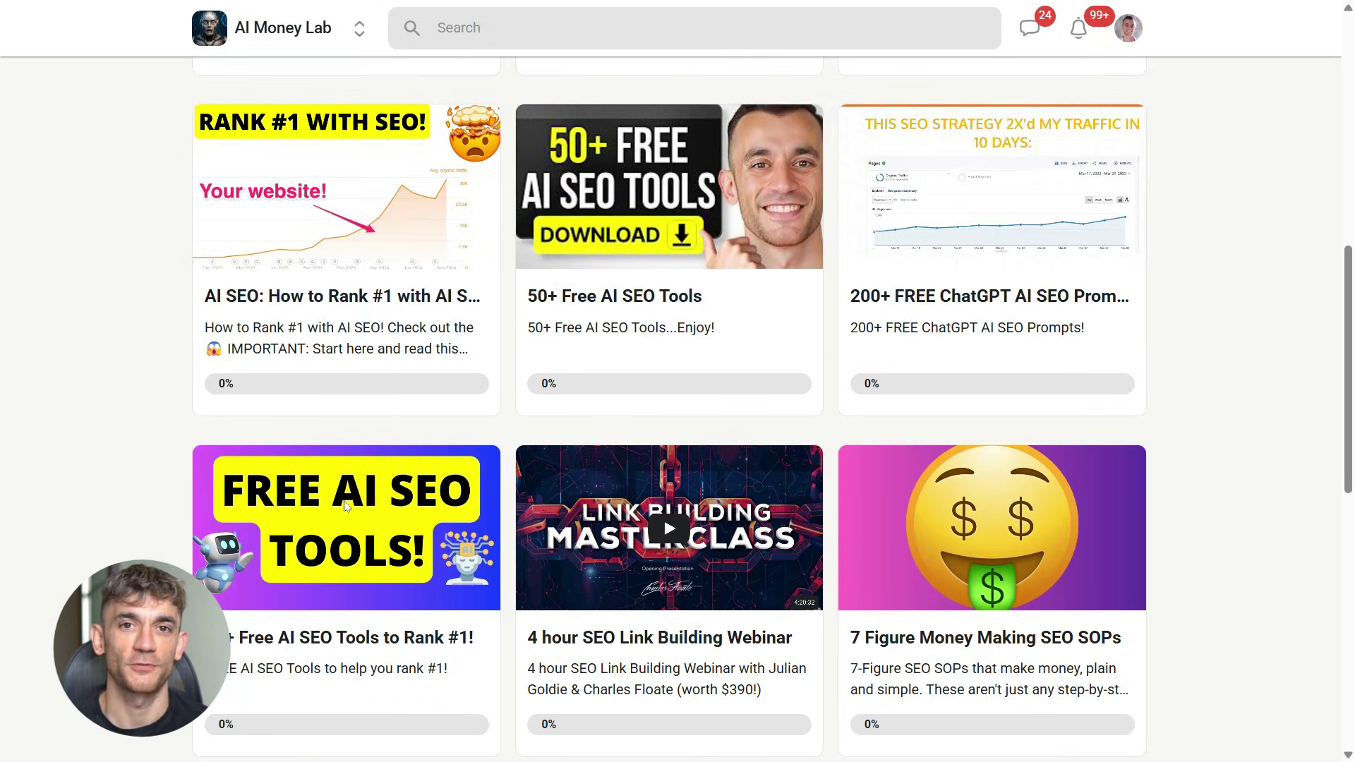
pyautogui.scroll(-2, 987, 514)
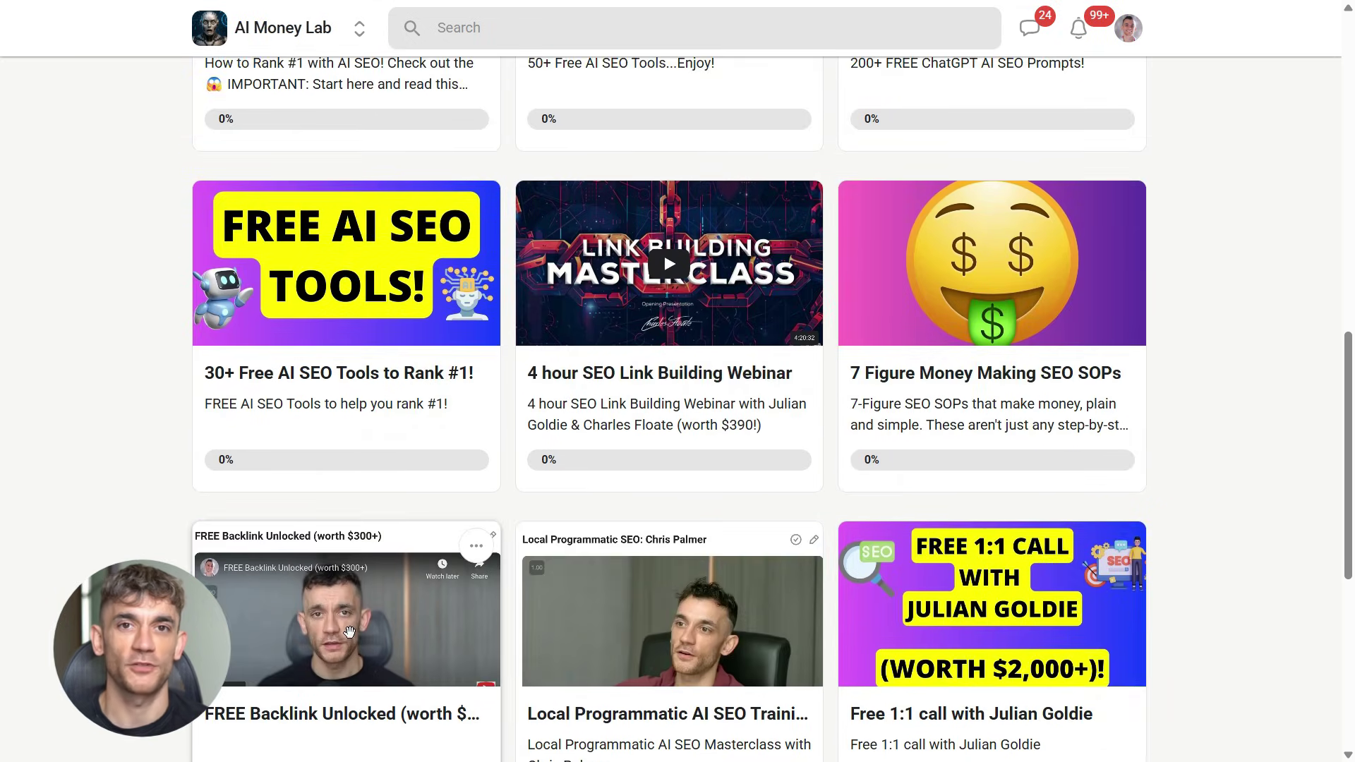